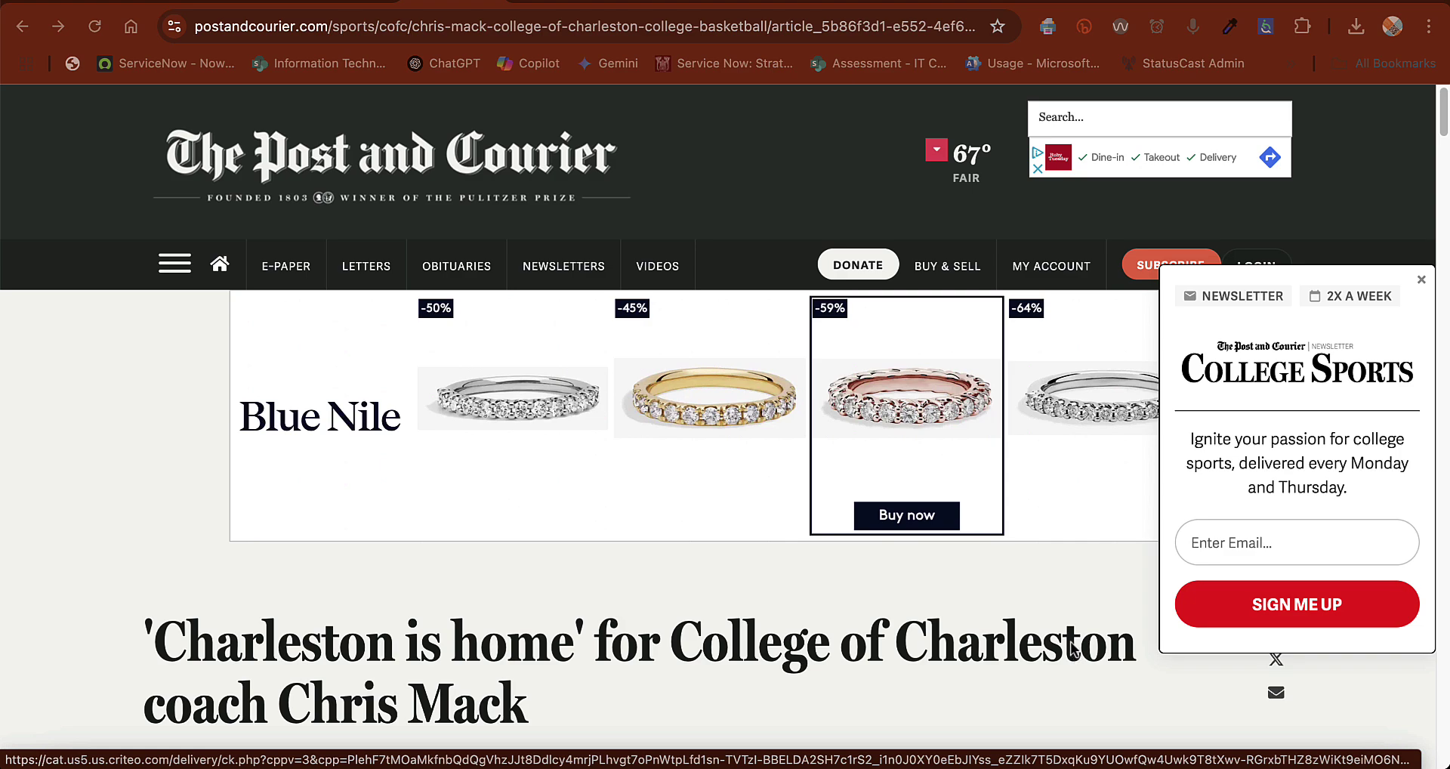
Step: Skim the Chris Mack article, return to its top, then switch to the printfriendly.com tab
scroll(1009, 631, "down", 10)
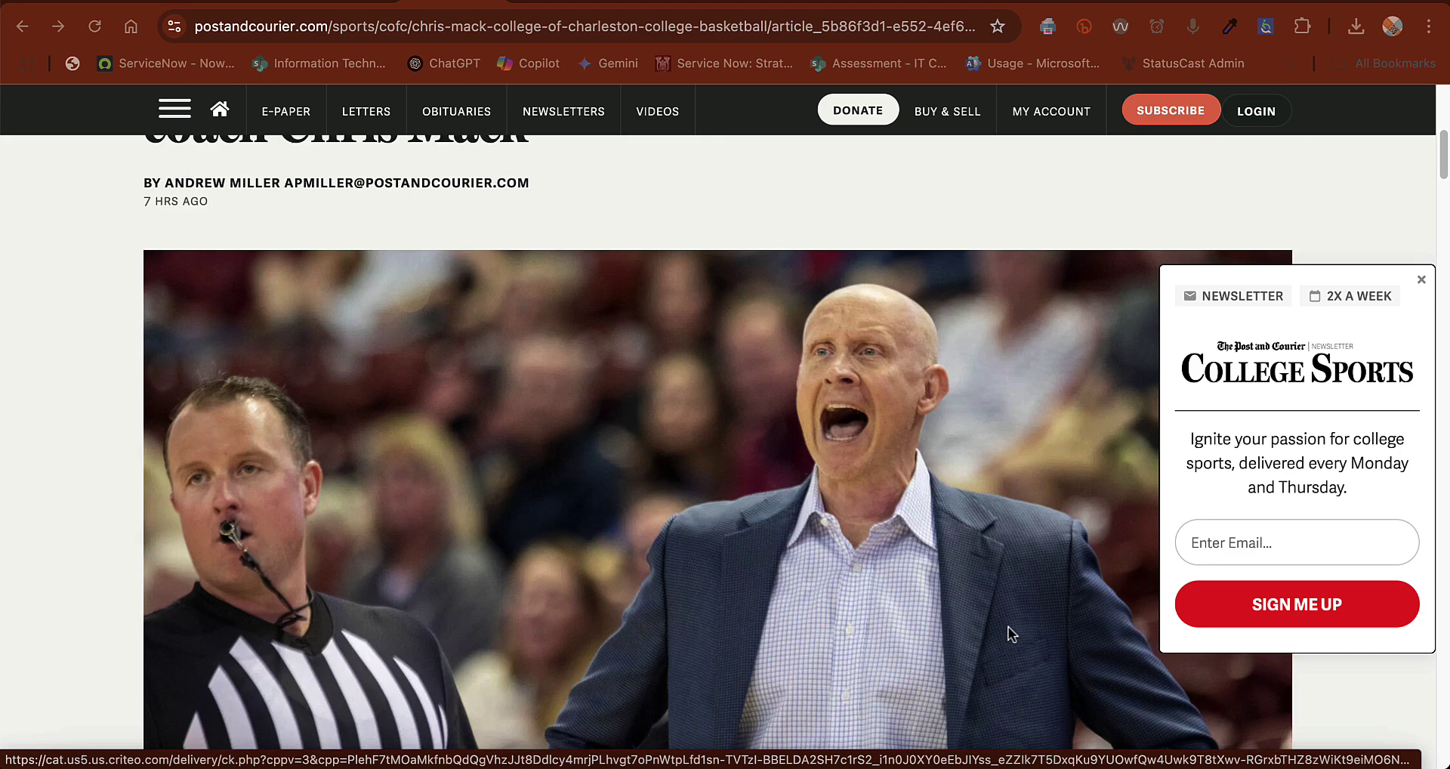
scroll(1009, 627, "down", 12)
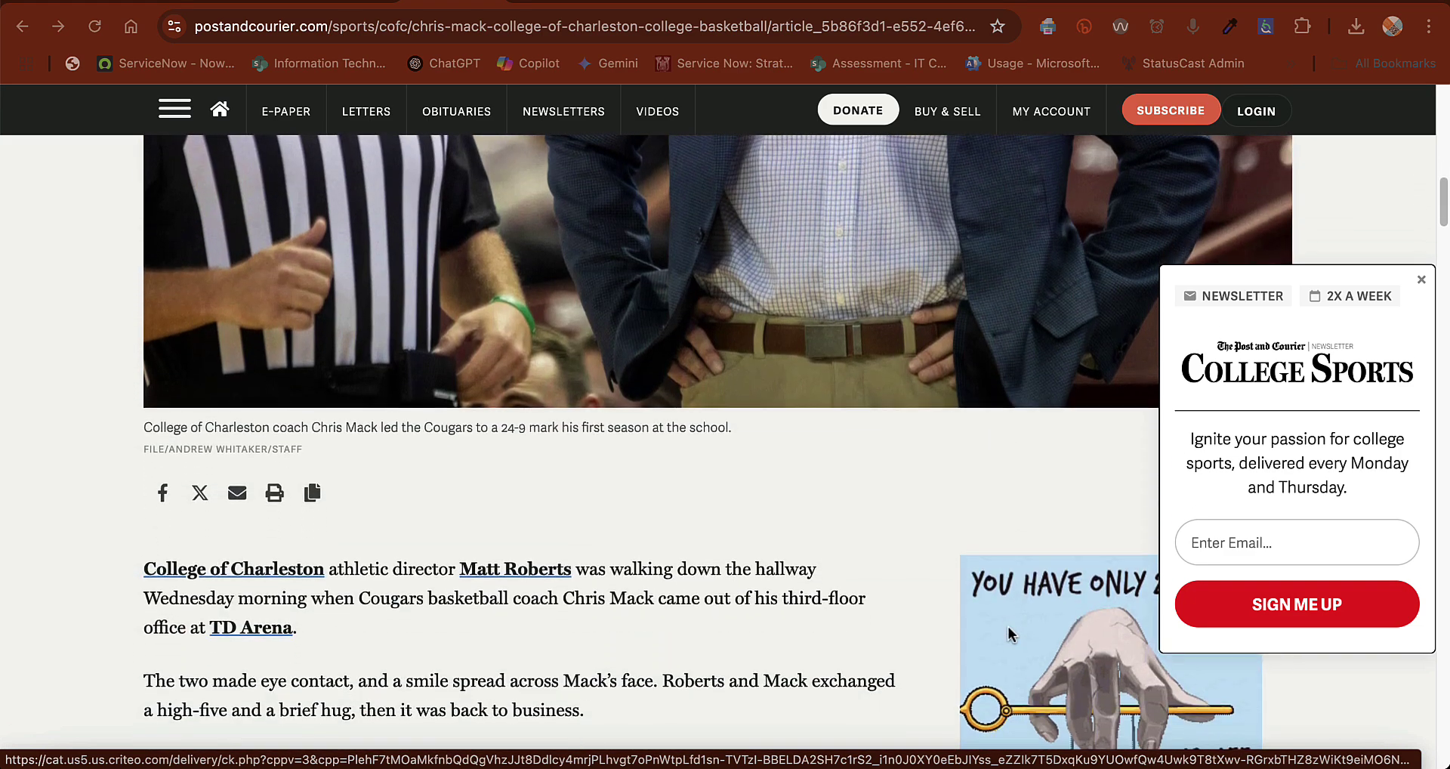
scroll(1008, 627, "down", 12)
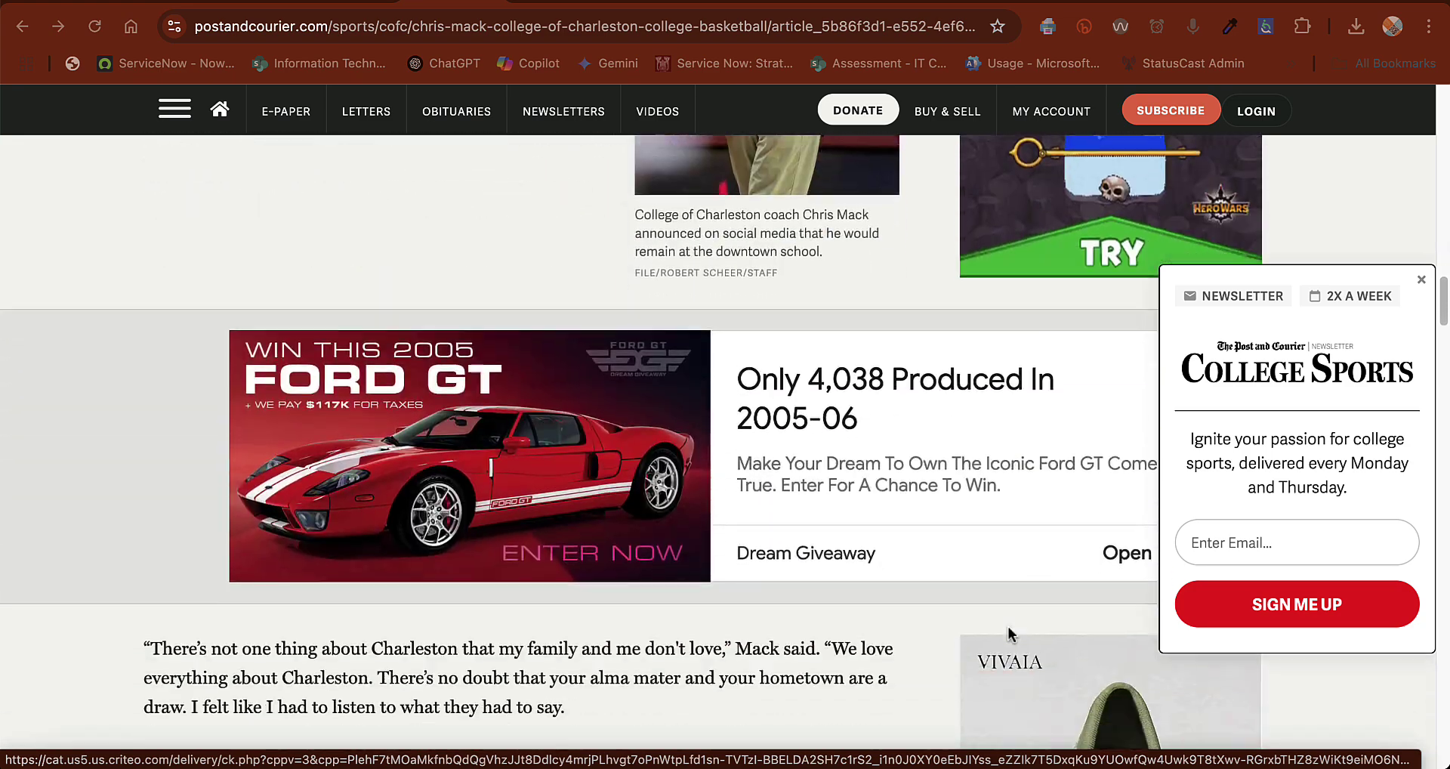
scroll(1008, 634, "down", 15)
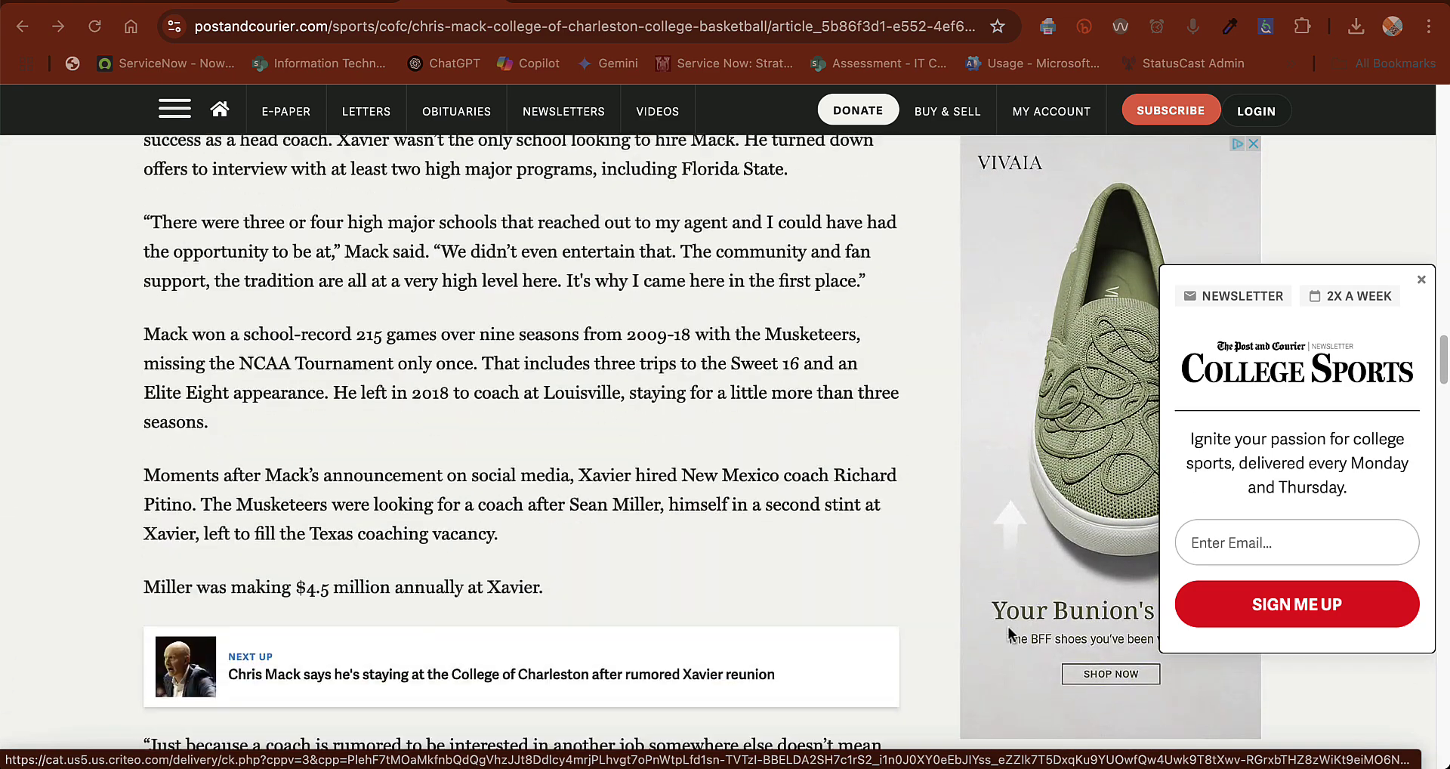
key("Home")
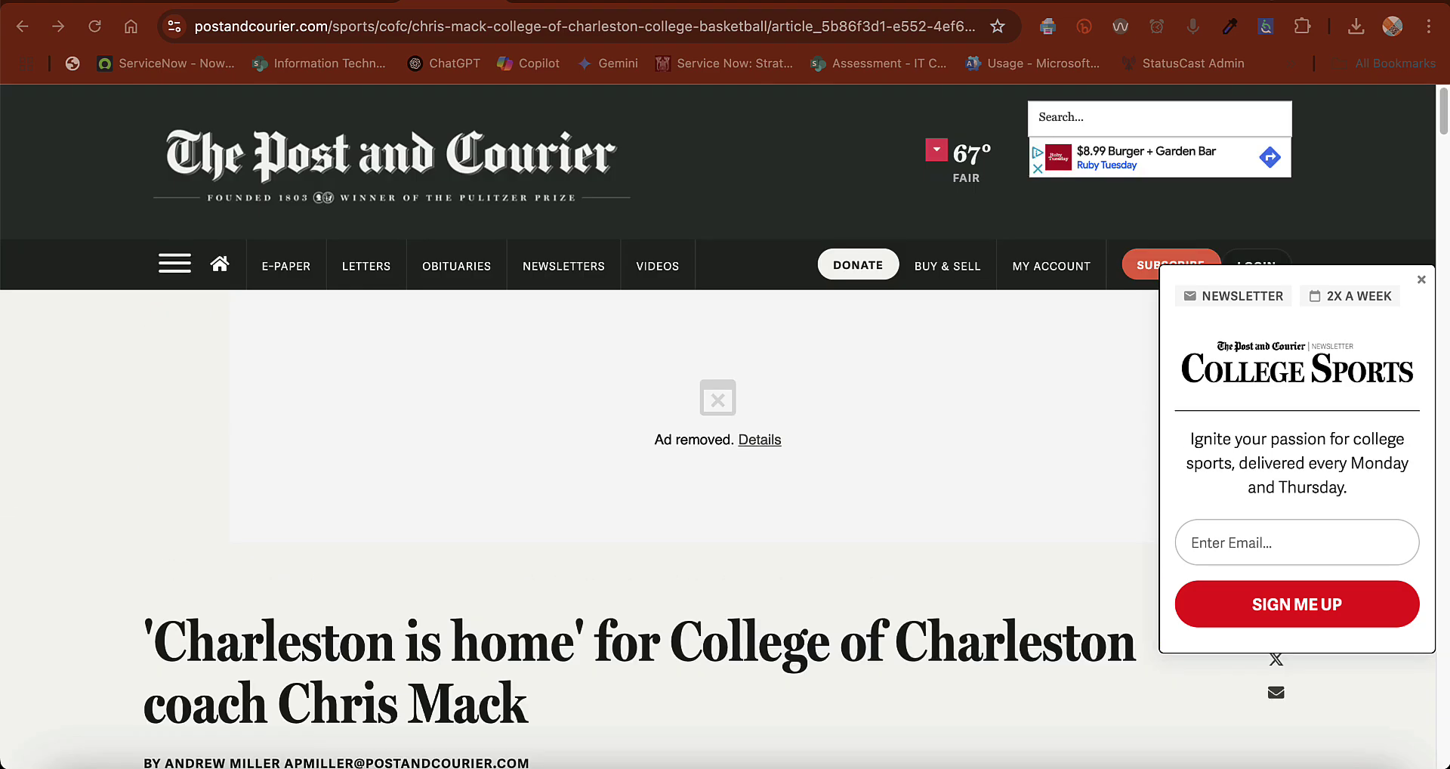
key("super+bracketright")
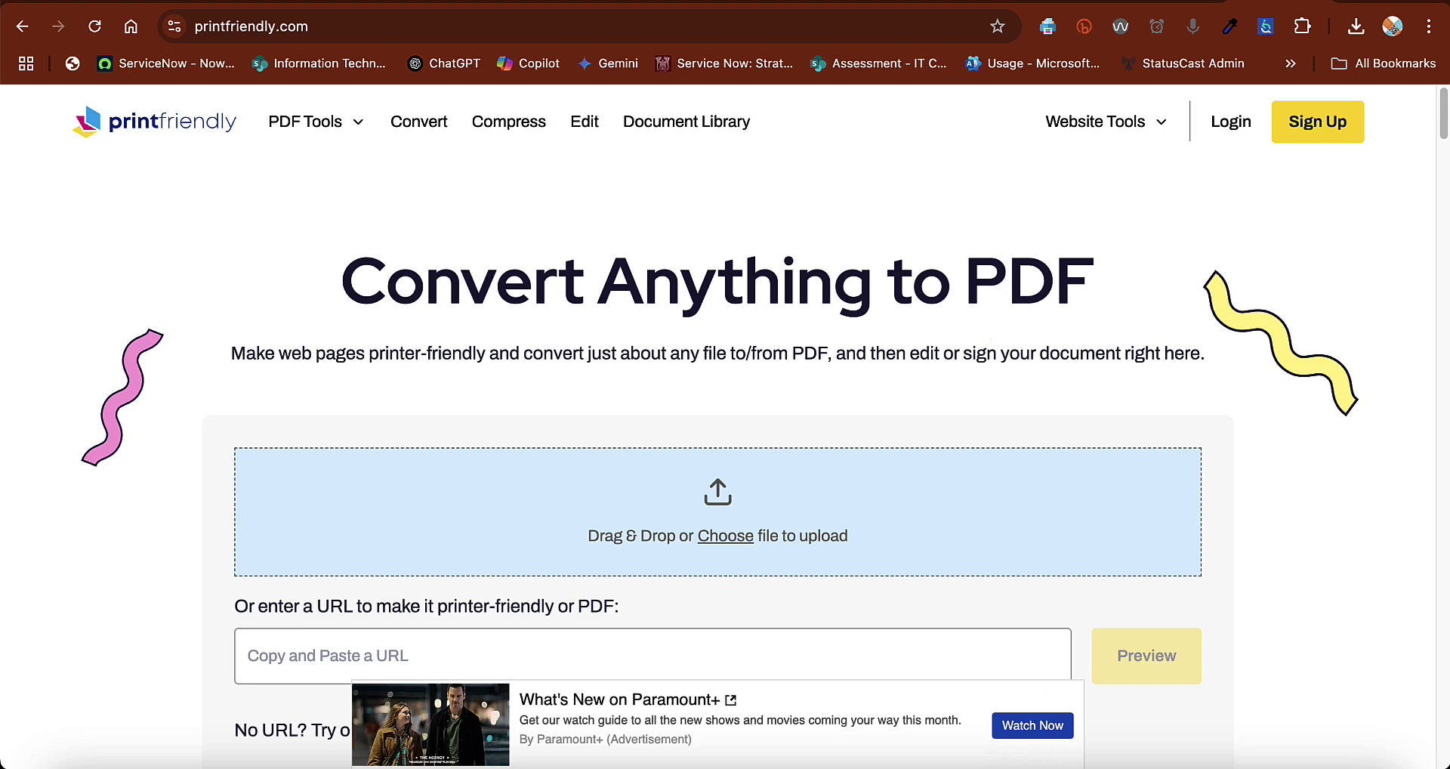
Step: Go back to the Post and Courier article and bring up the PrintFriendly extension popup
key("ctrl+Tab")
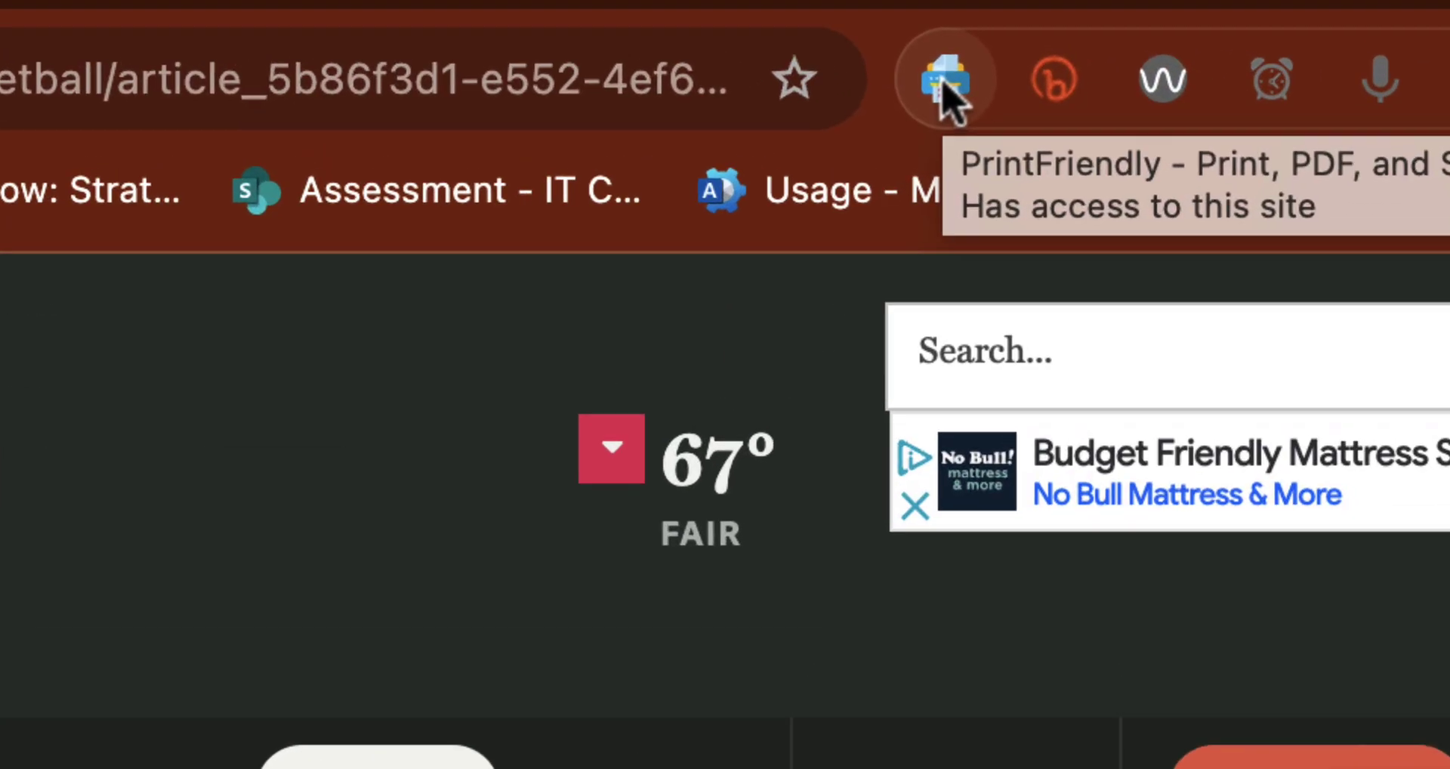
left_click(944, 80)
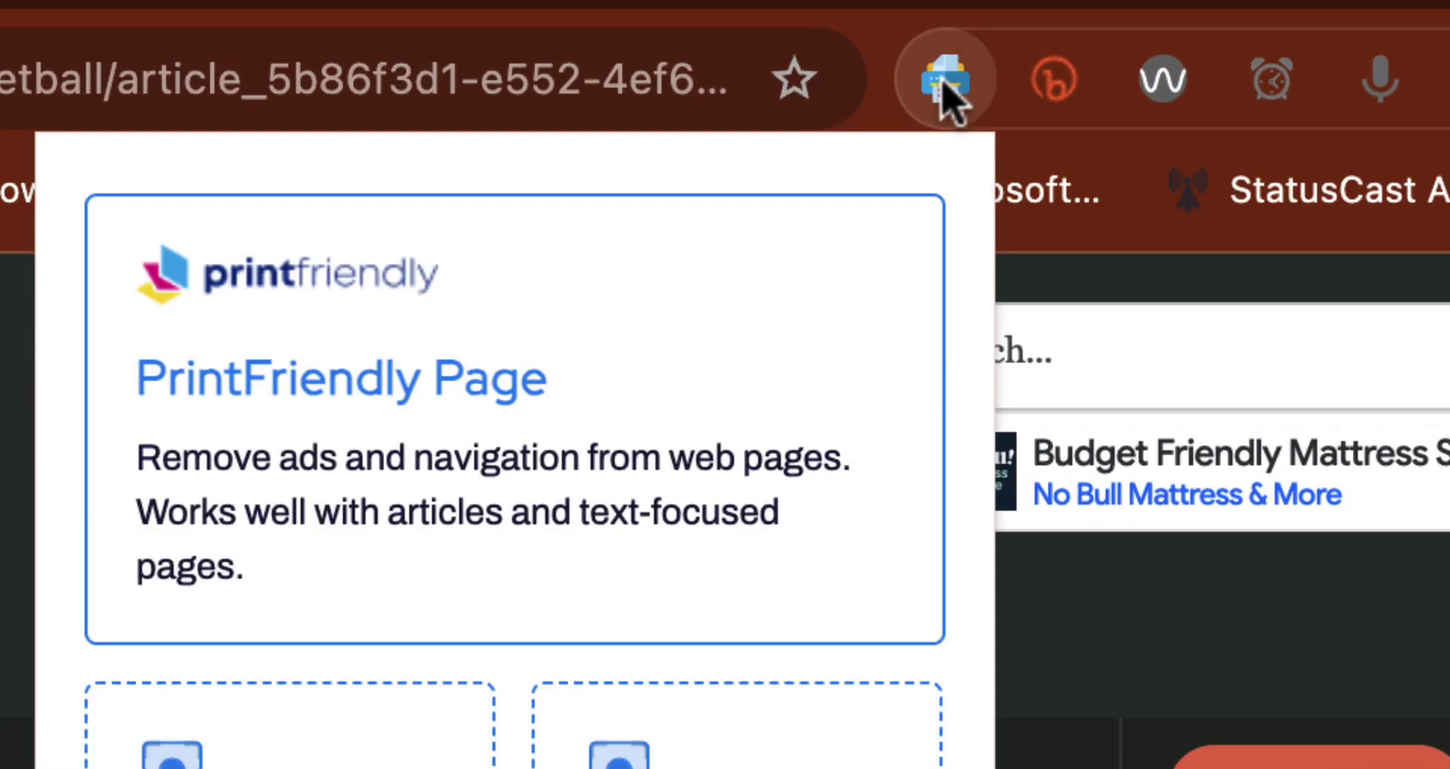
Step: Create the PrintFriendly Page version of the article and look through its preview
left_click(457, 445)
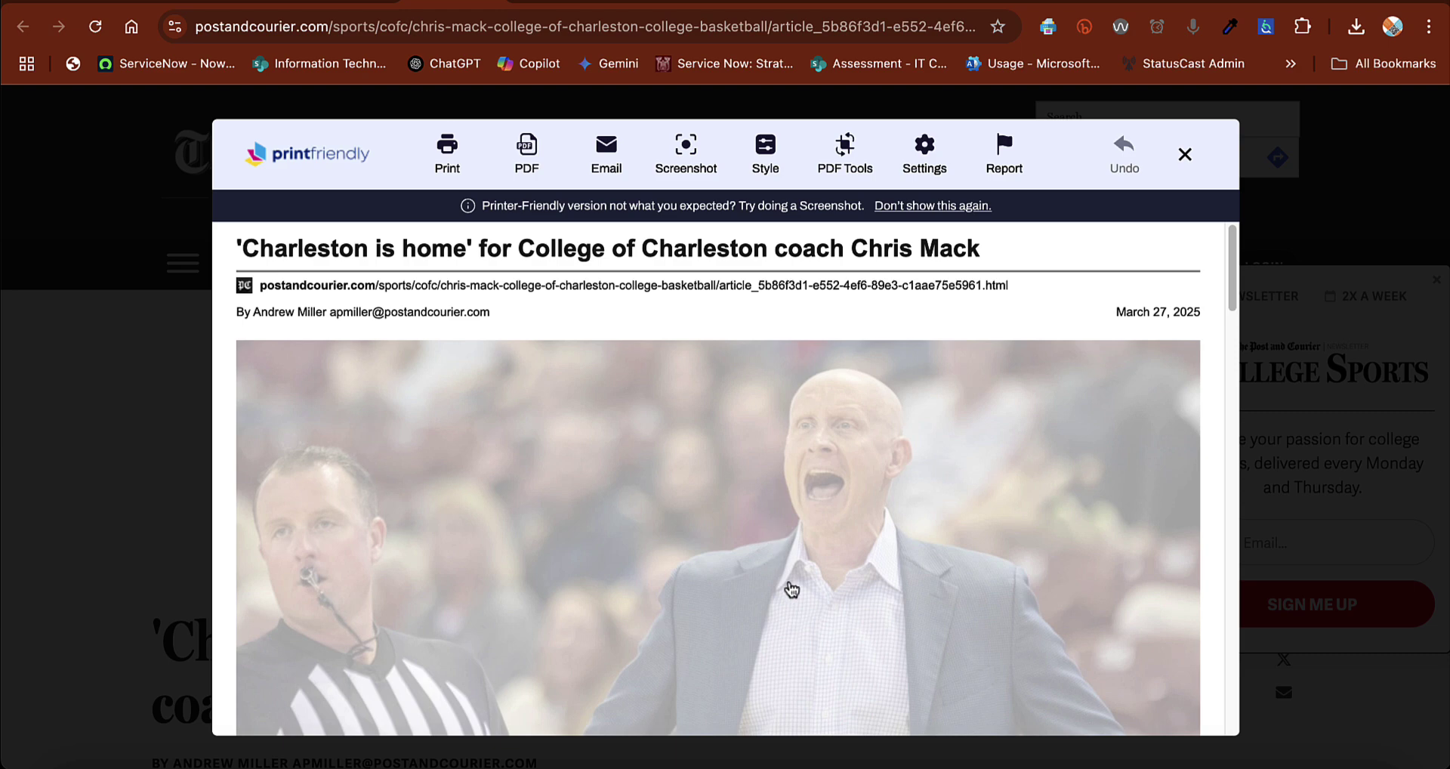
scroll(790, 590, "down", 5)
scroll(792, 592, "down", 5)
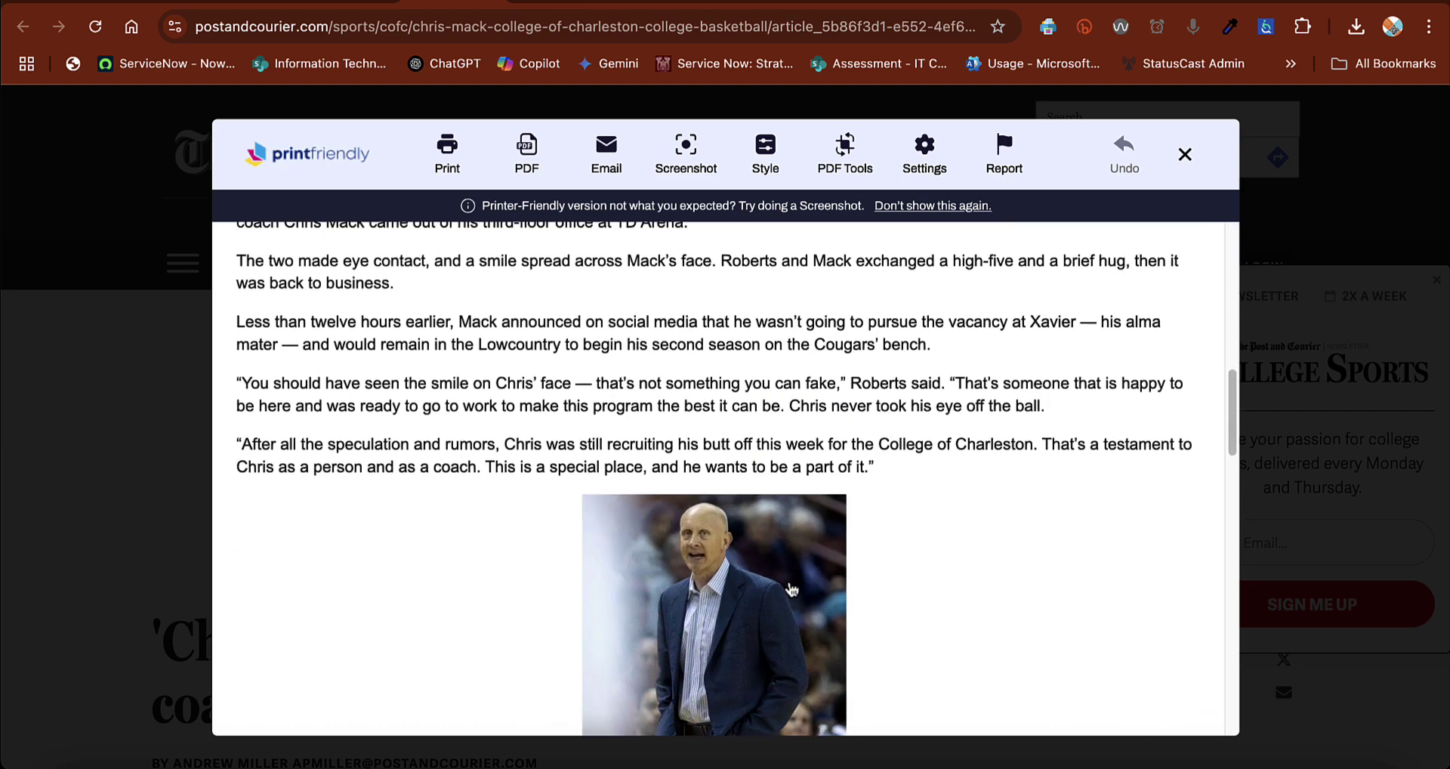
scroll(947, 653, "down", 8)
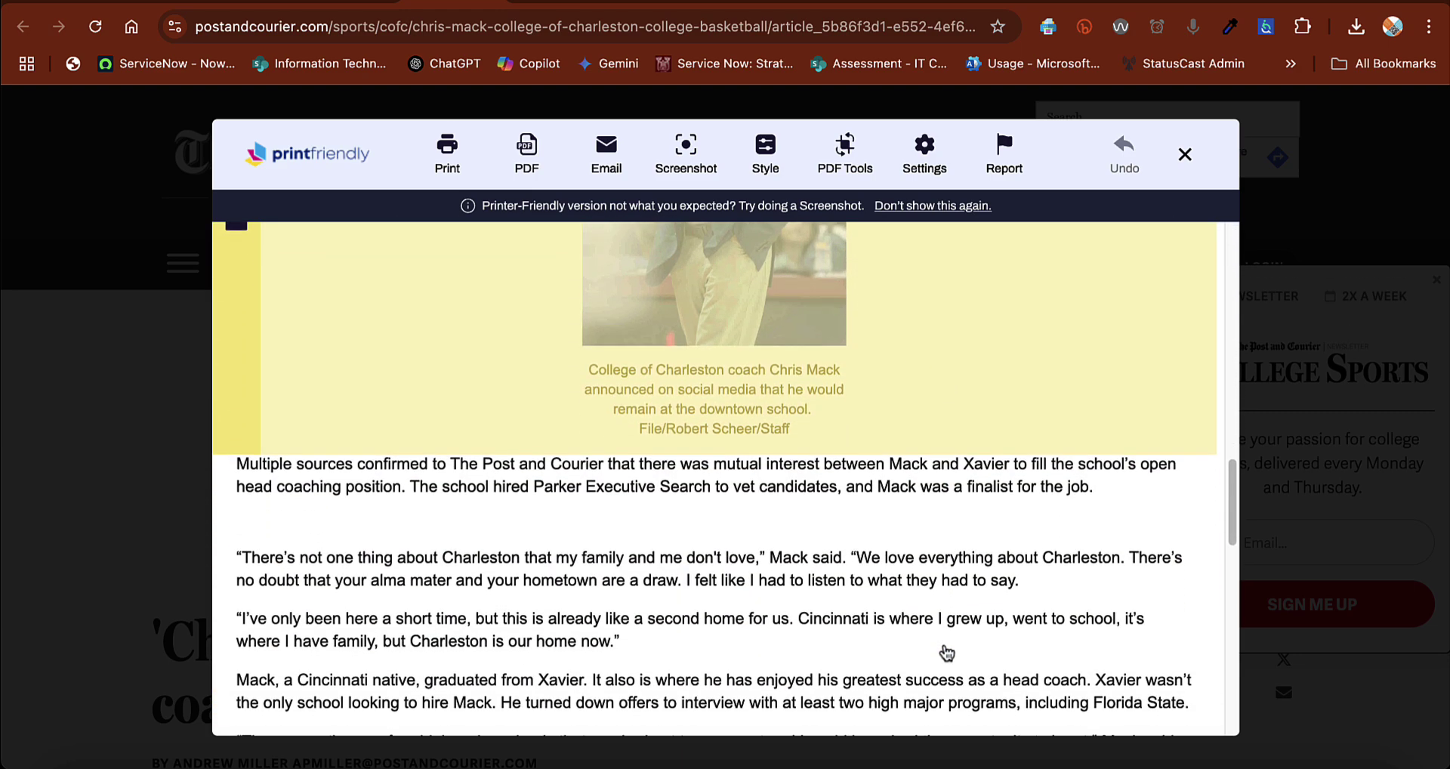
scroll(947, 653, "down", 1)
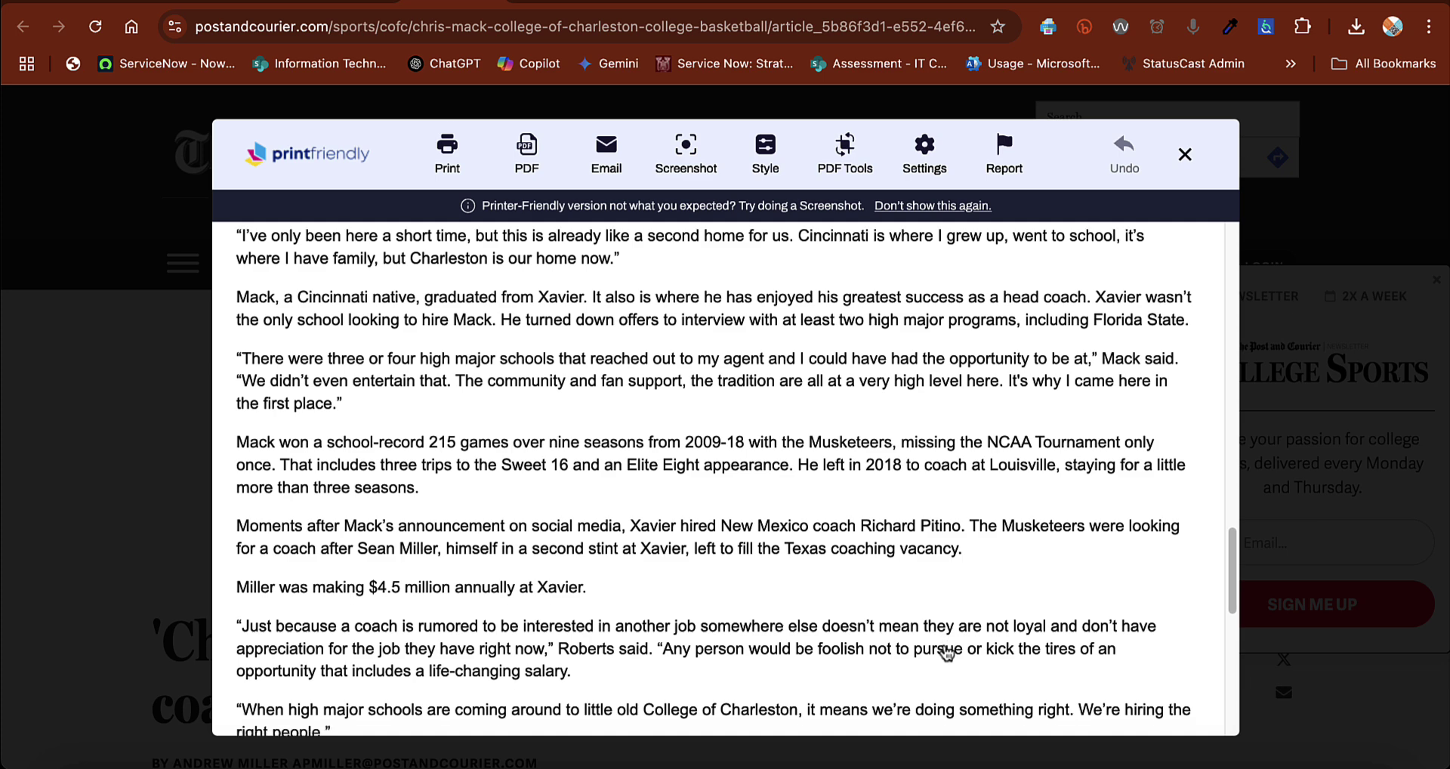
scroll(948, 653, "down", 3)
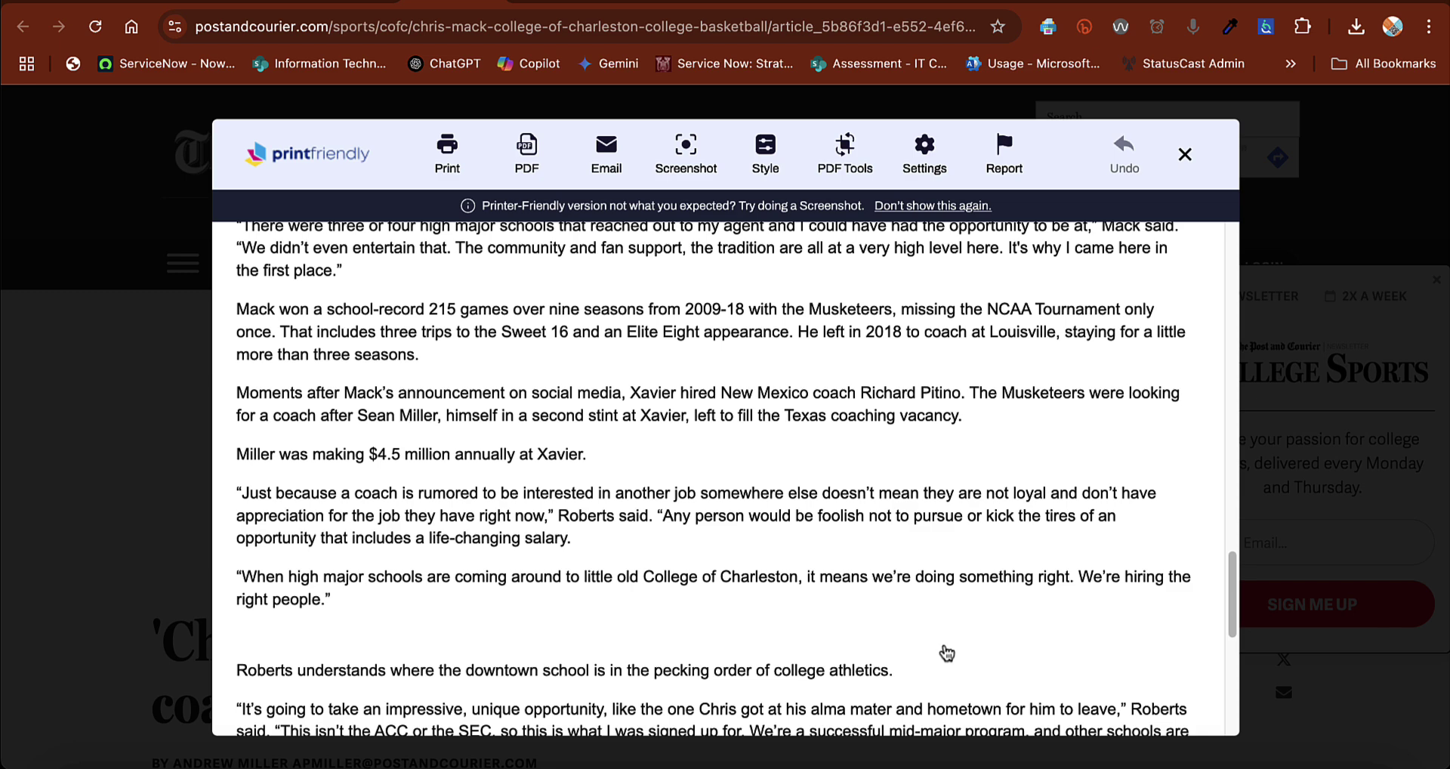
scroll(947, 653, "up", 10)
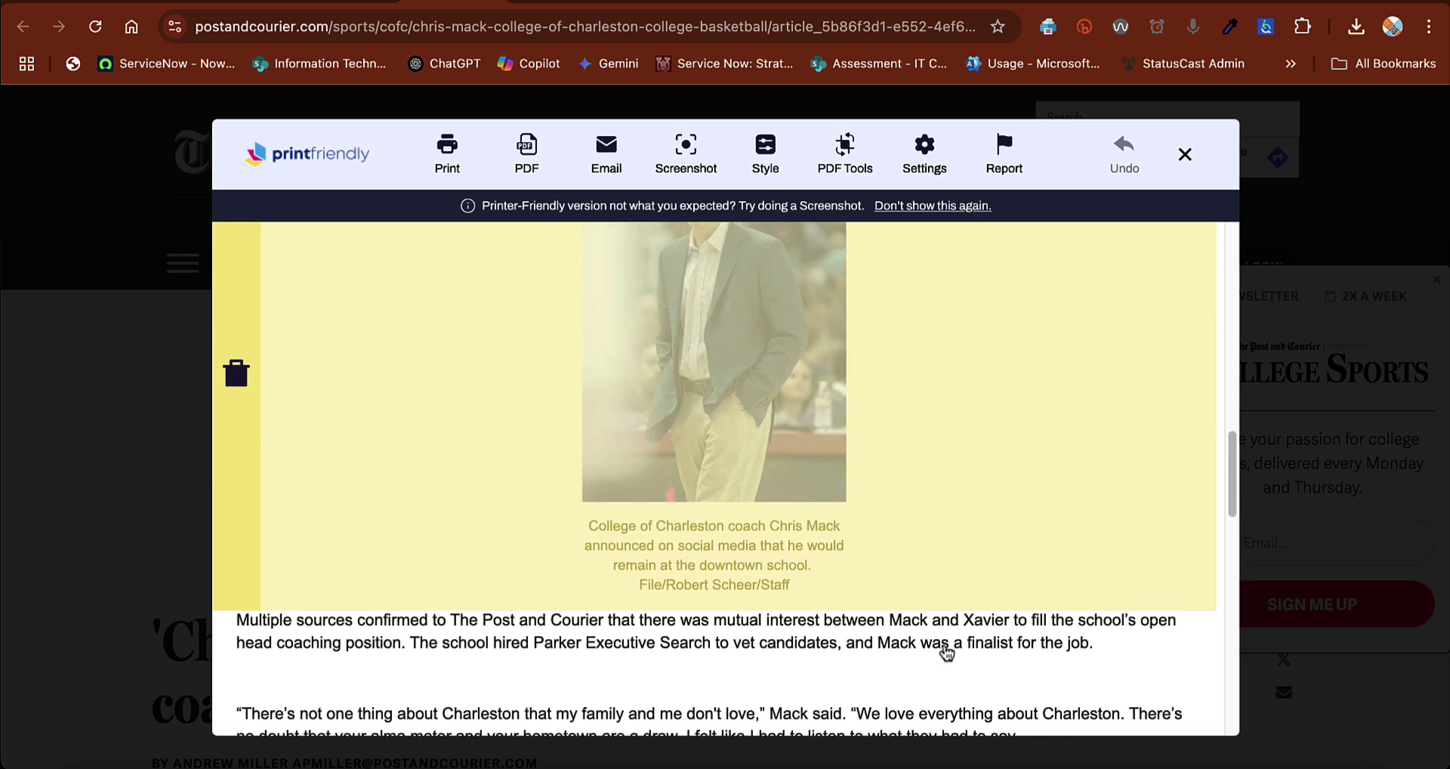
scroll(947, 653, "up", 1)
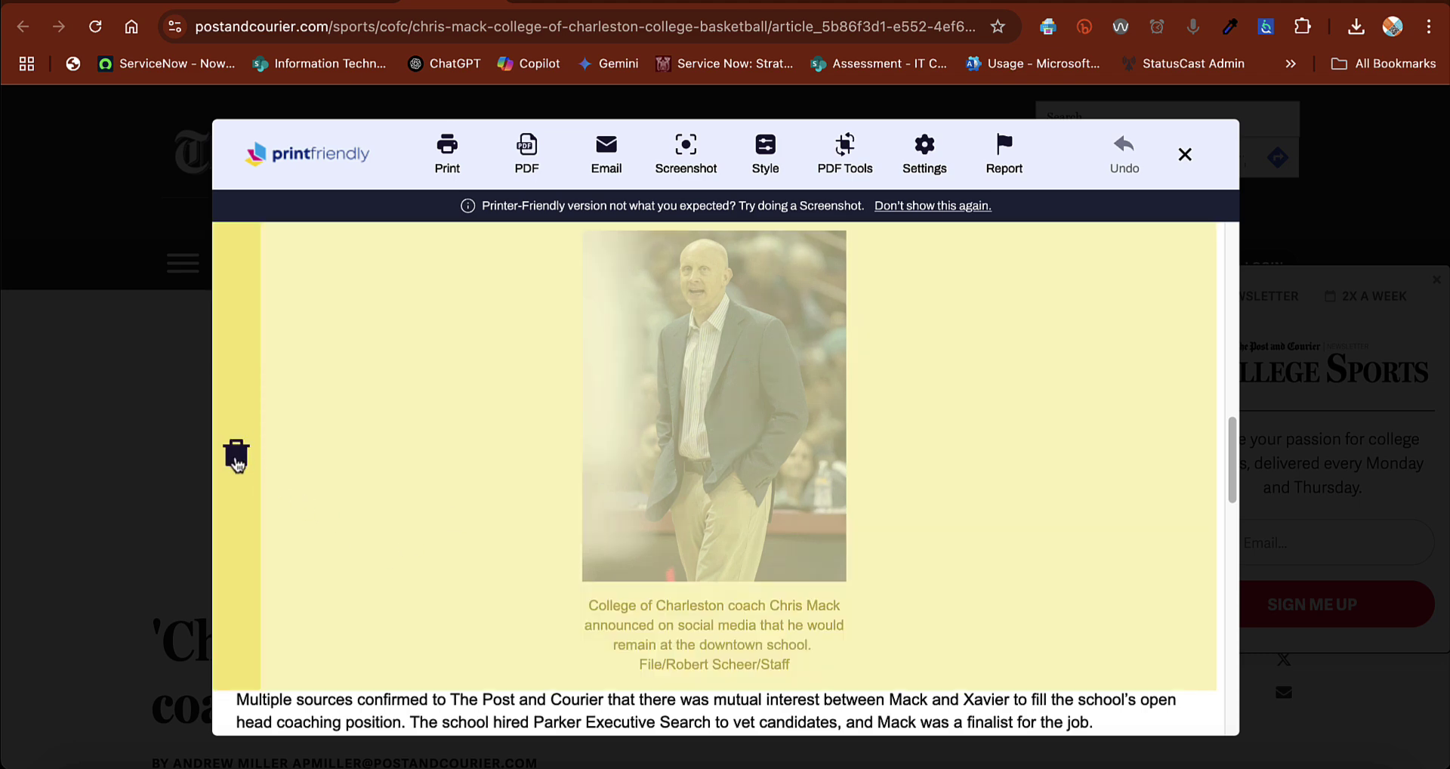
left_click(236, 456)
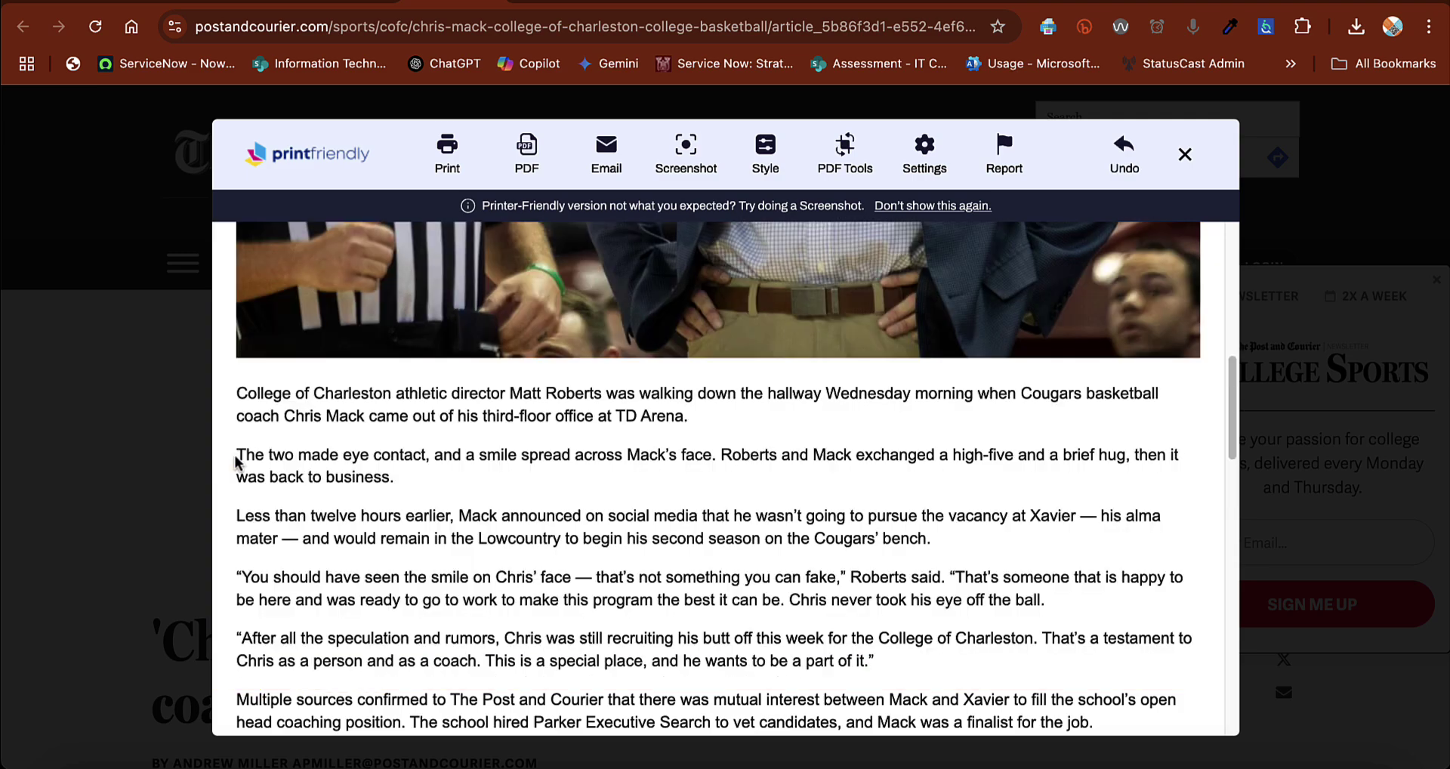
scroll(526, 559, "down", 3)
scroll(526, 559, "down", 3)
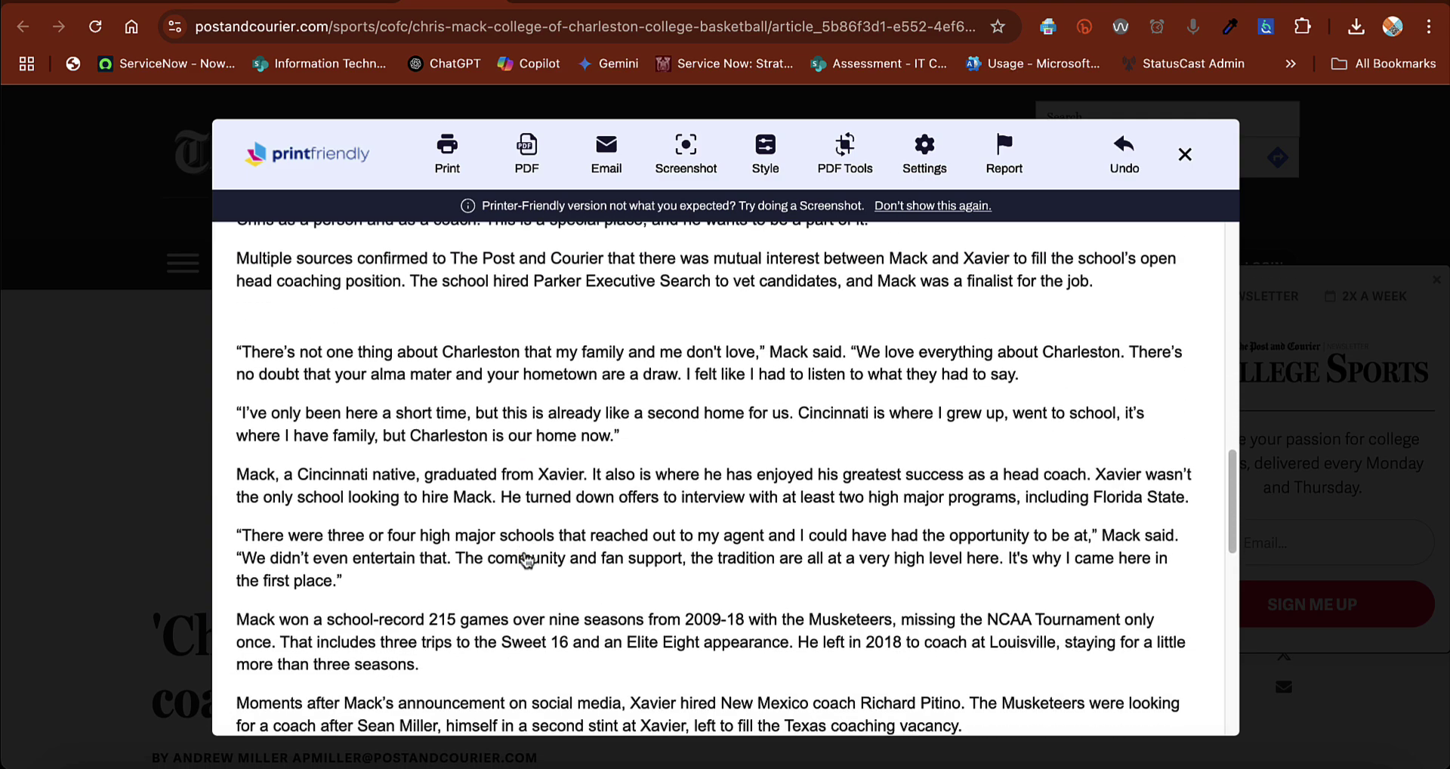
scroll(526, 558, "up", 3)
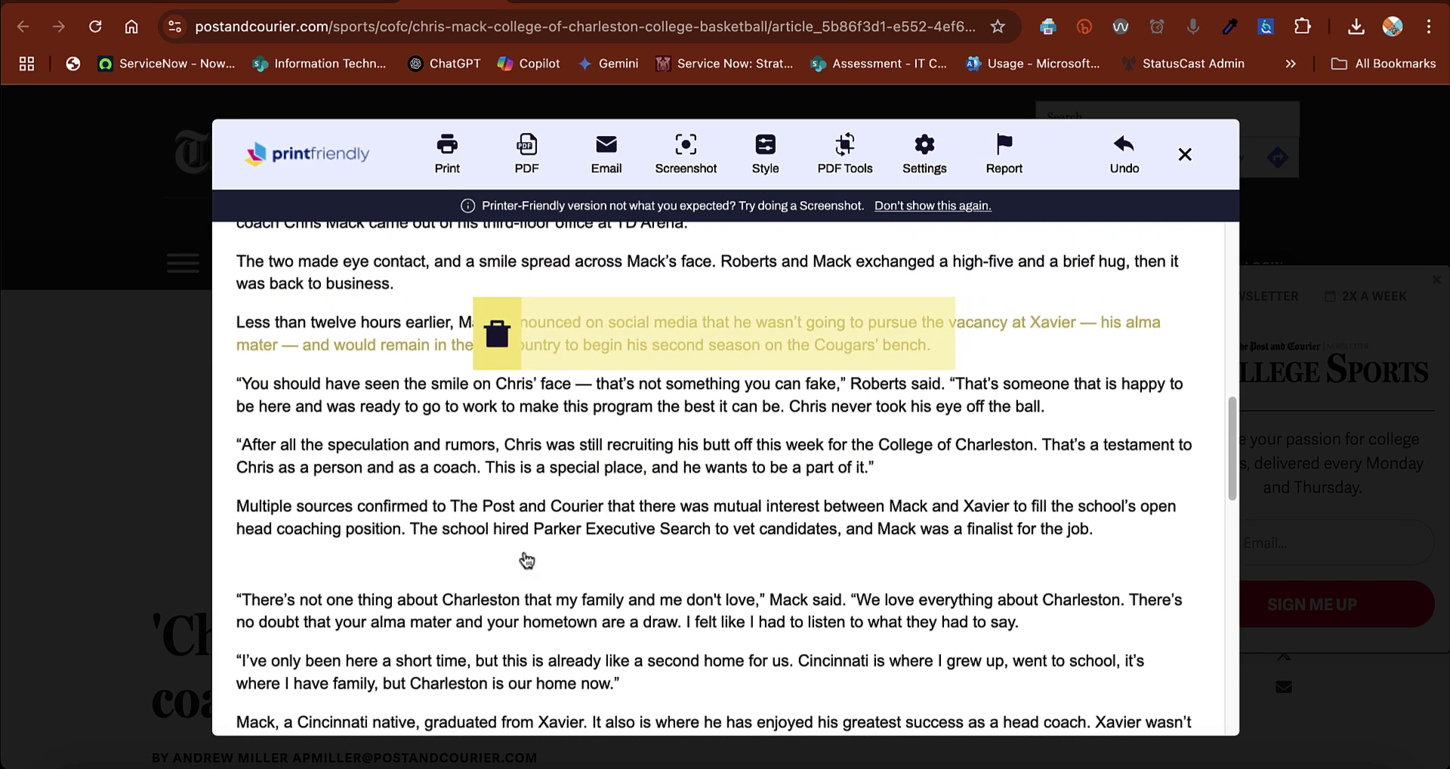
scroll(521, 556, "down", 2)
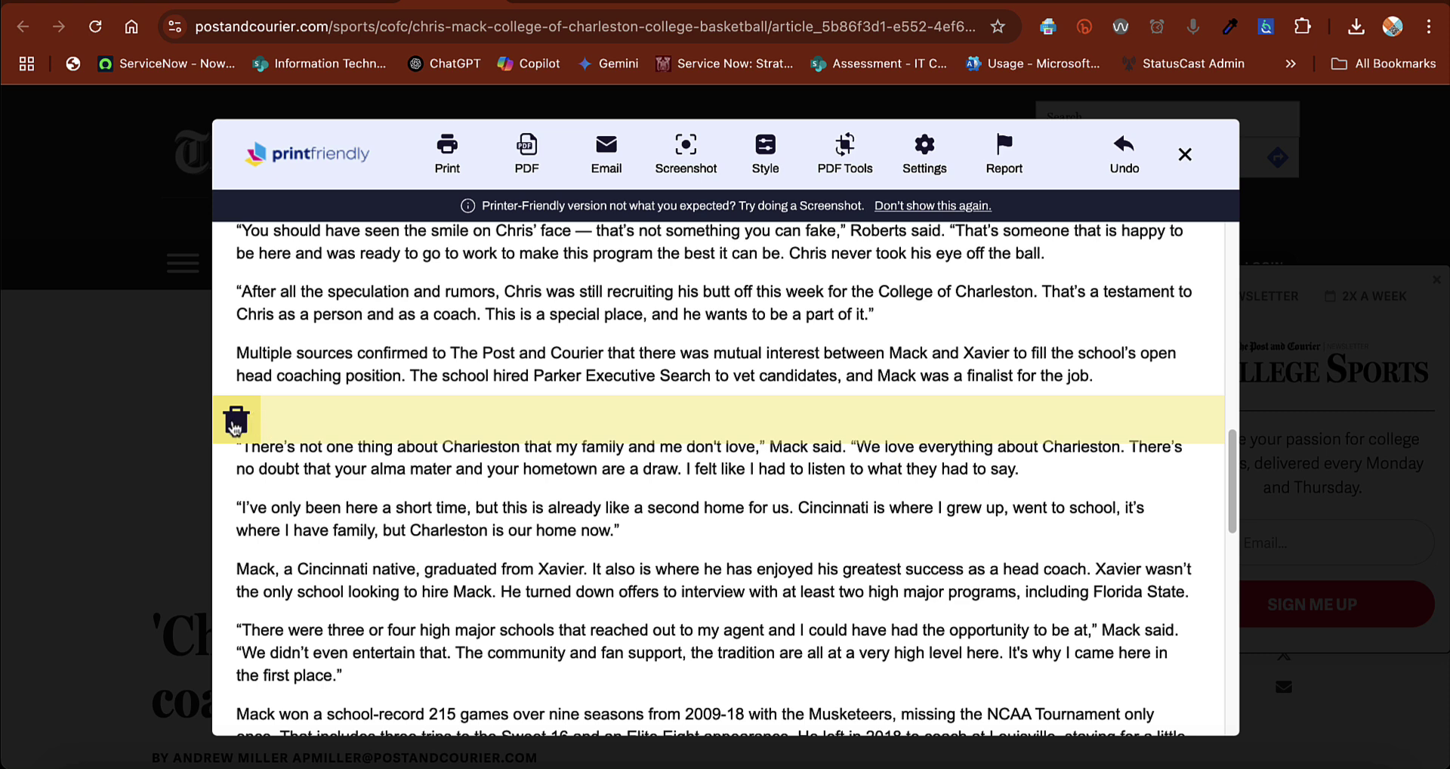
Step: Remove the empty gap above the "There's not one thing about Charleston" paragraph
left_click(236, 421)
scroll(469, 434, "up", 4)
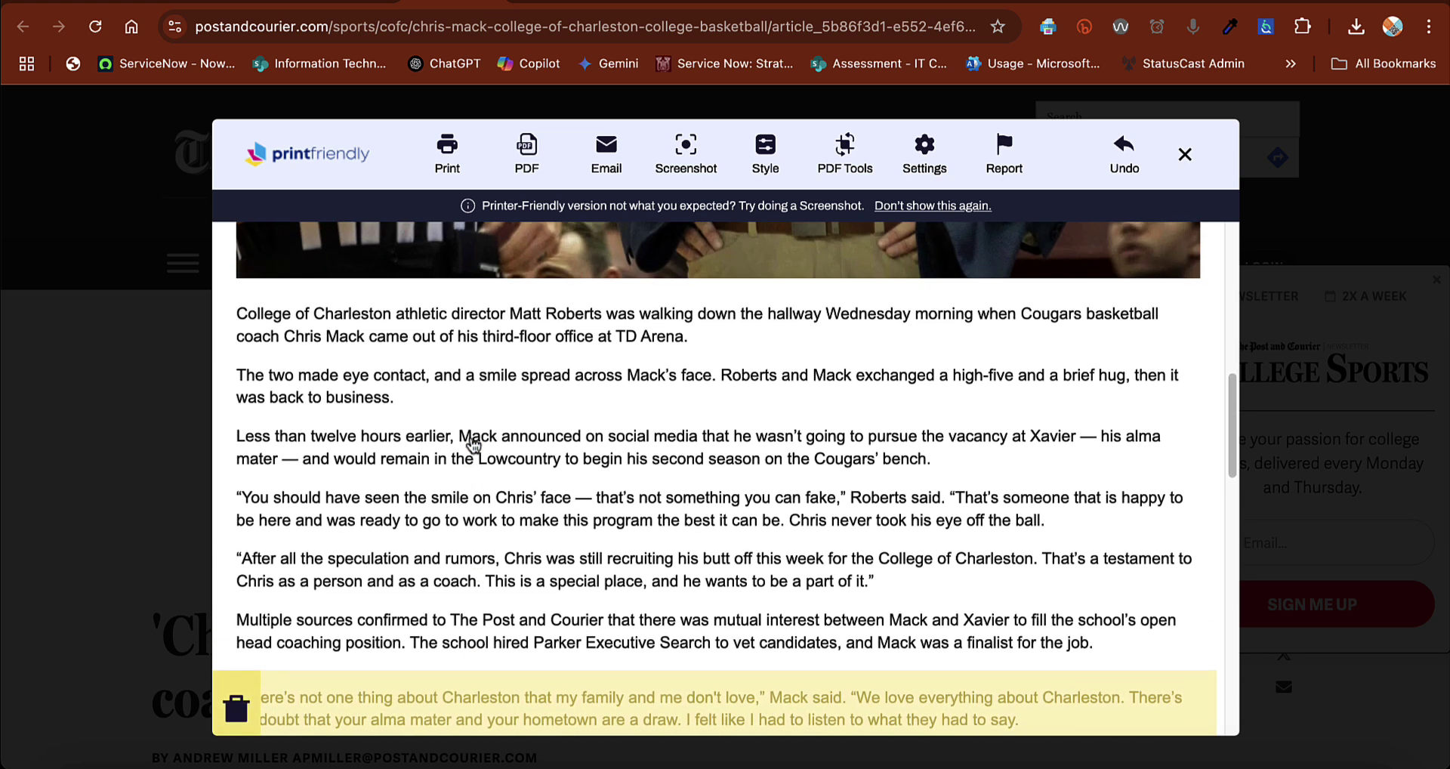
scroll(472, 445, "up", 4)
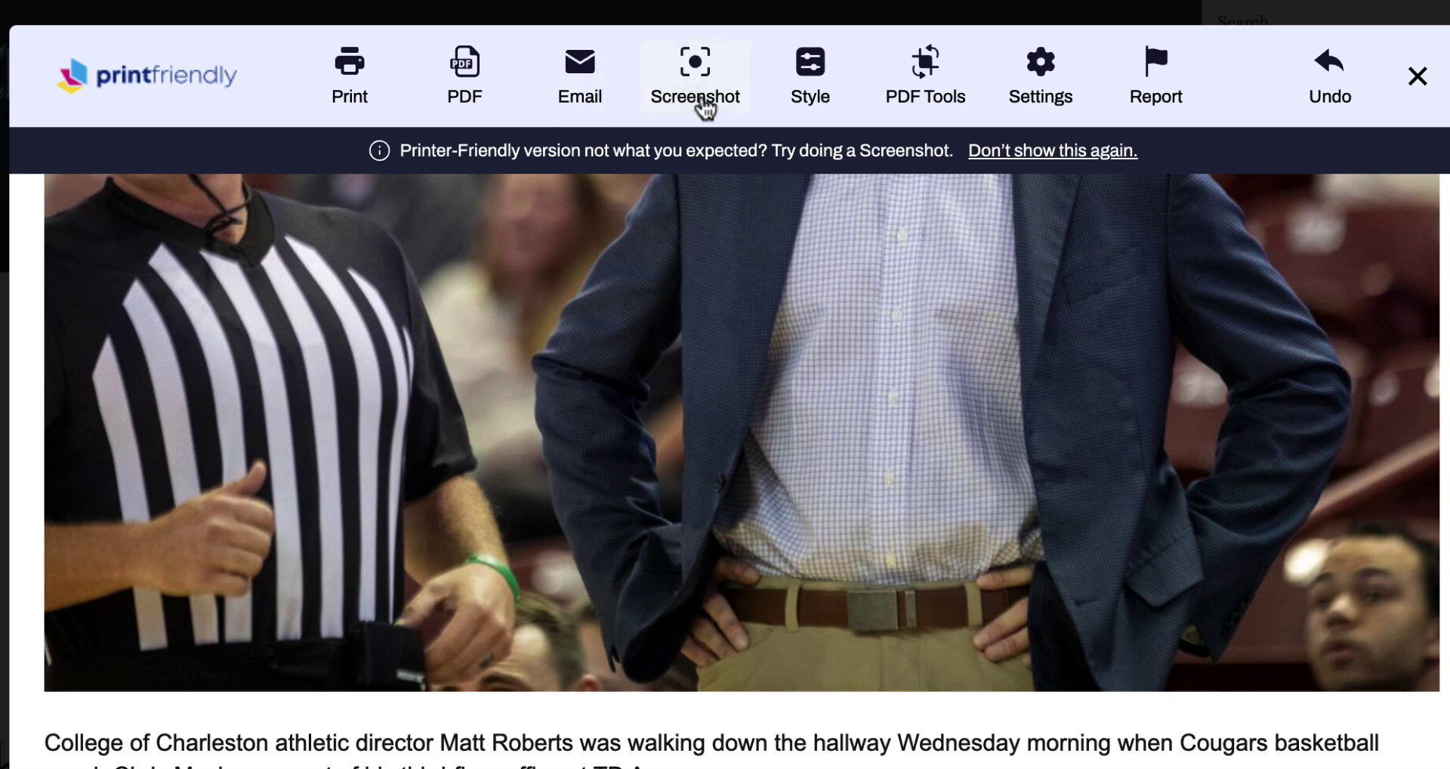
Step: Check the Style text and image sizes, both 100%, then show the PDF Tools list
left_click(813, 72)
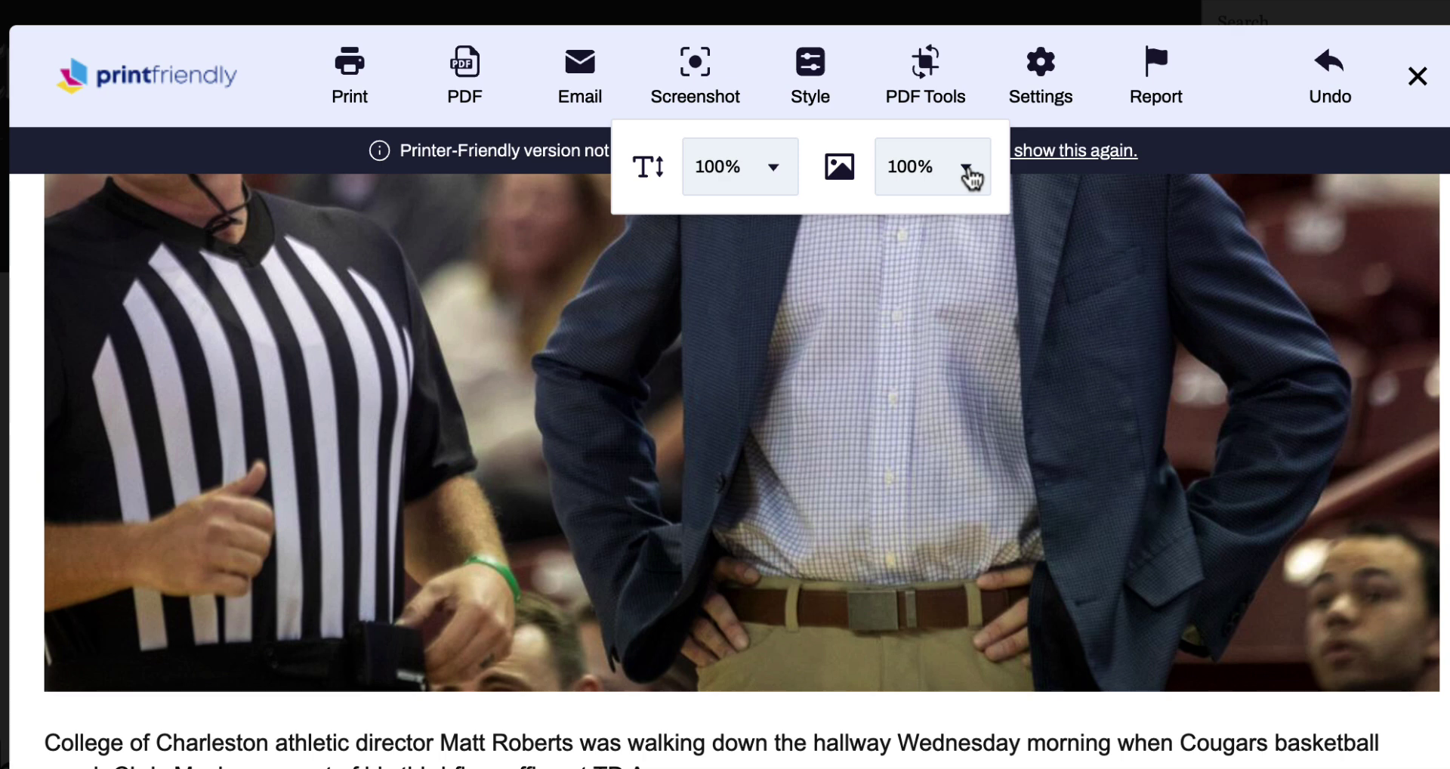
key("Escape")
left_click(923, 75)
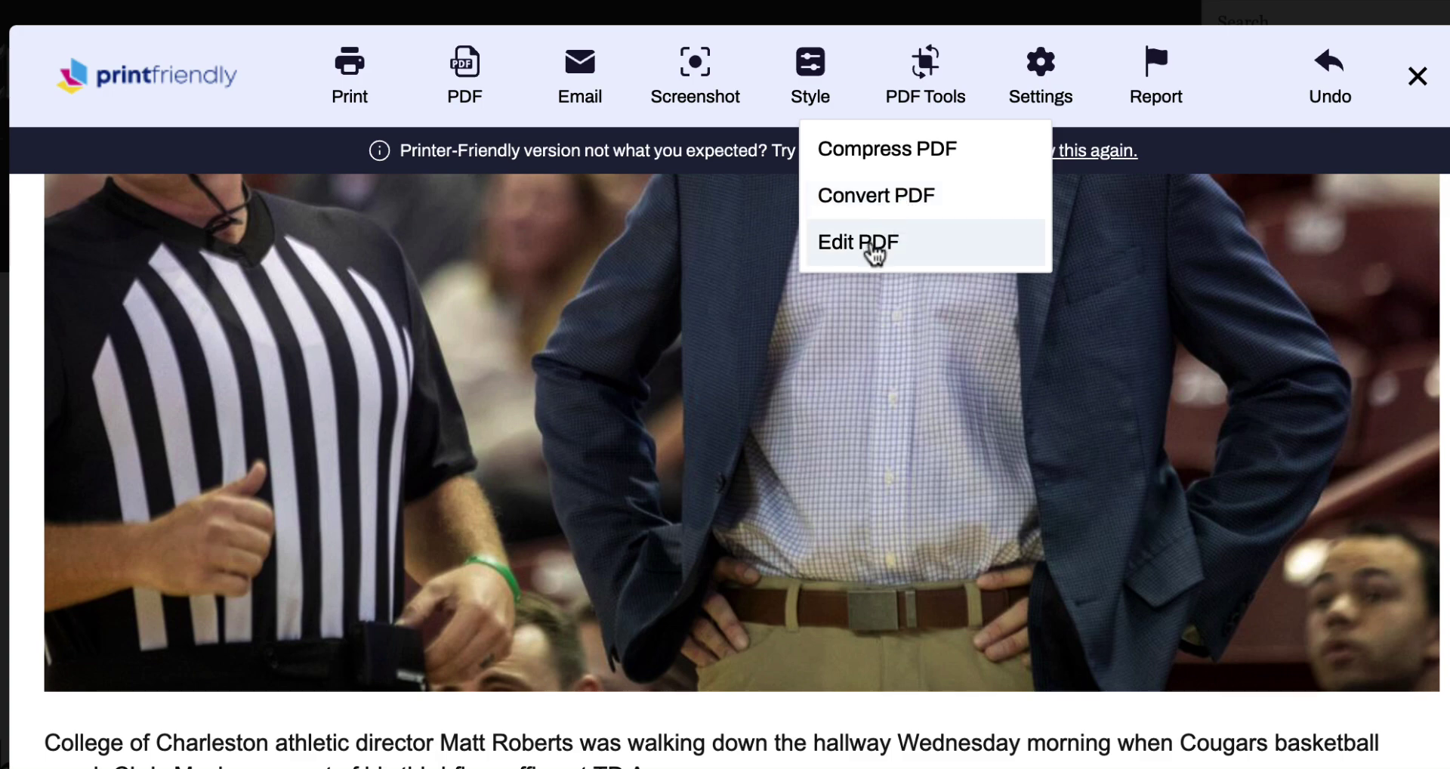
Step: Look over PrintFriendly's settings, then generate a PDF of the article
left_click(1040, 84)
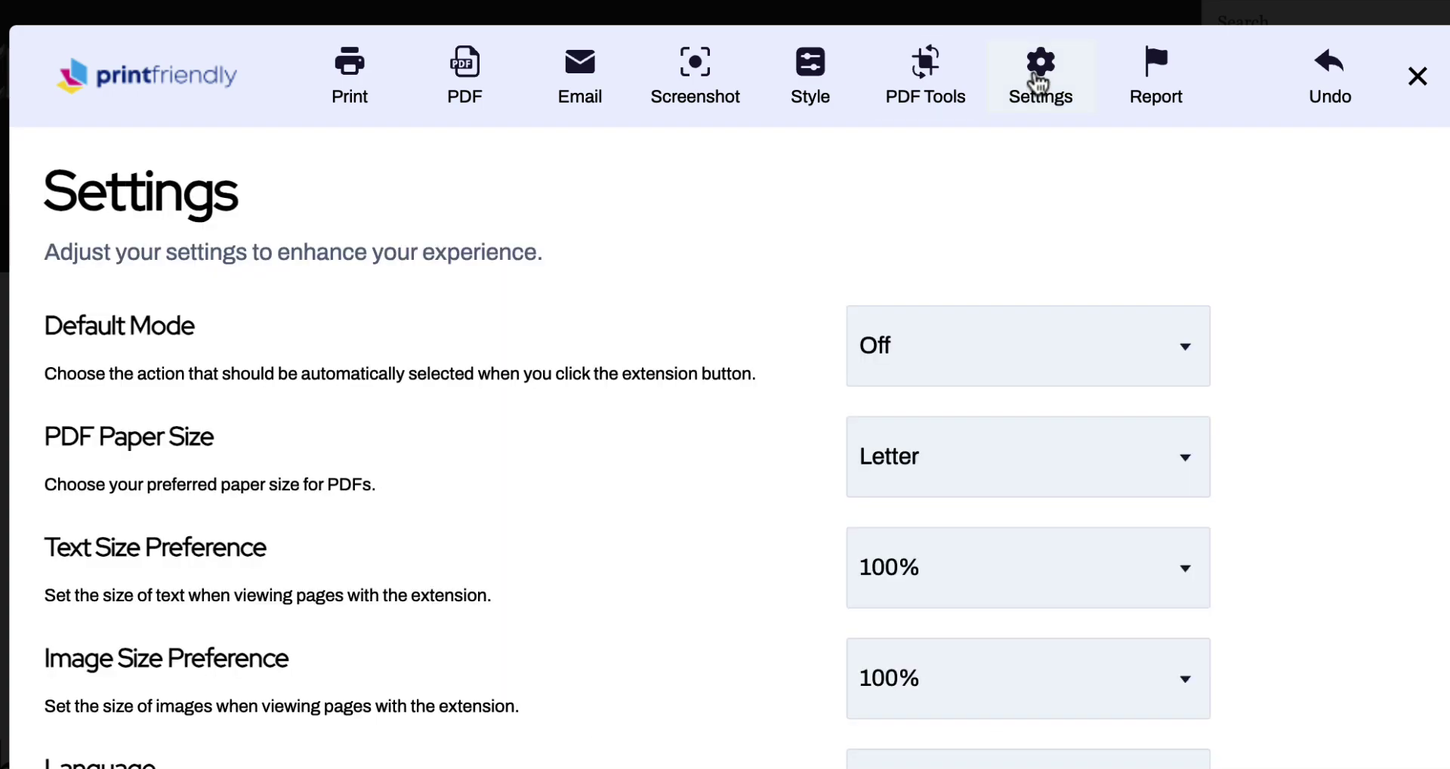
scroll(1328, 581, "down", 2)
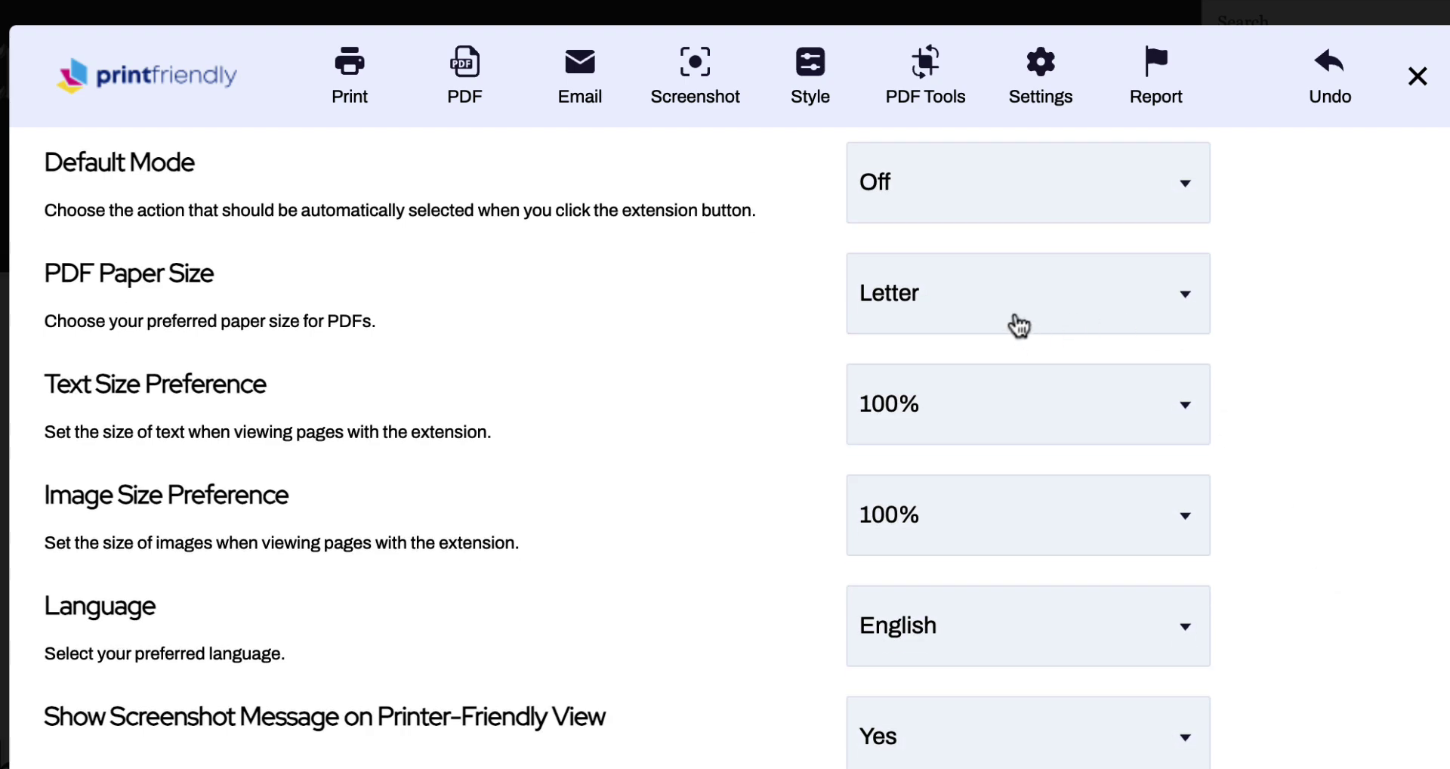
left_click(459, 72)
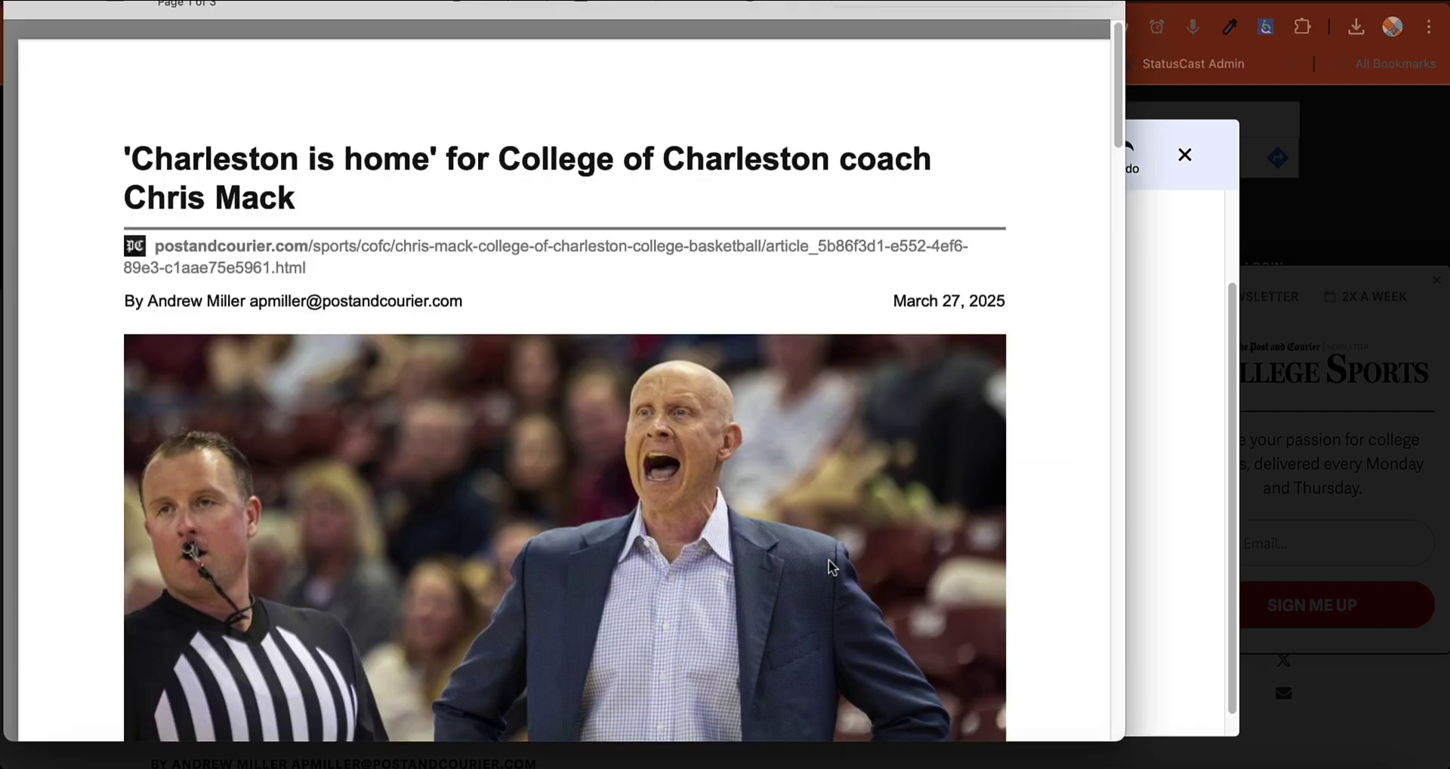
Step: Scroll through the 3-page article PDF preview
scroll(831, 566, "down", 2)
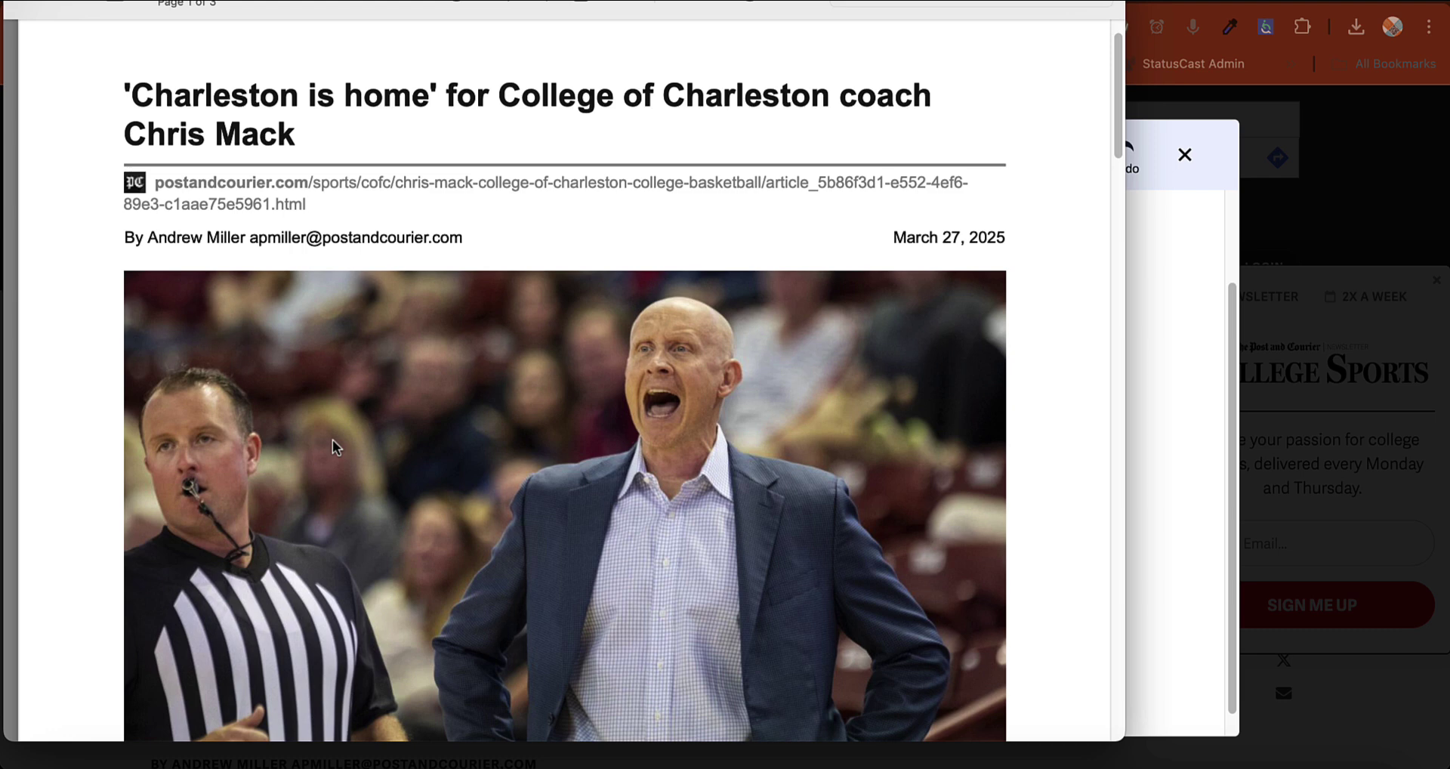
scroll(336, 447, "down", 3)
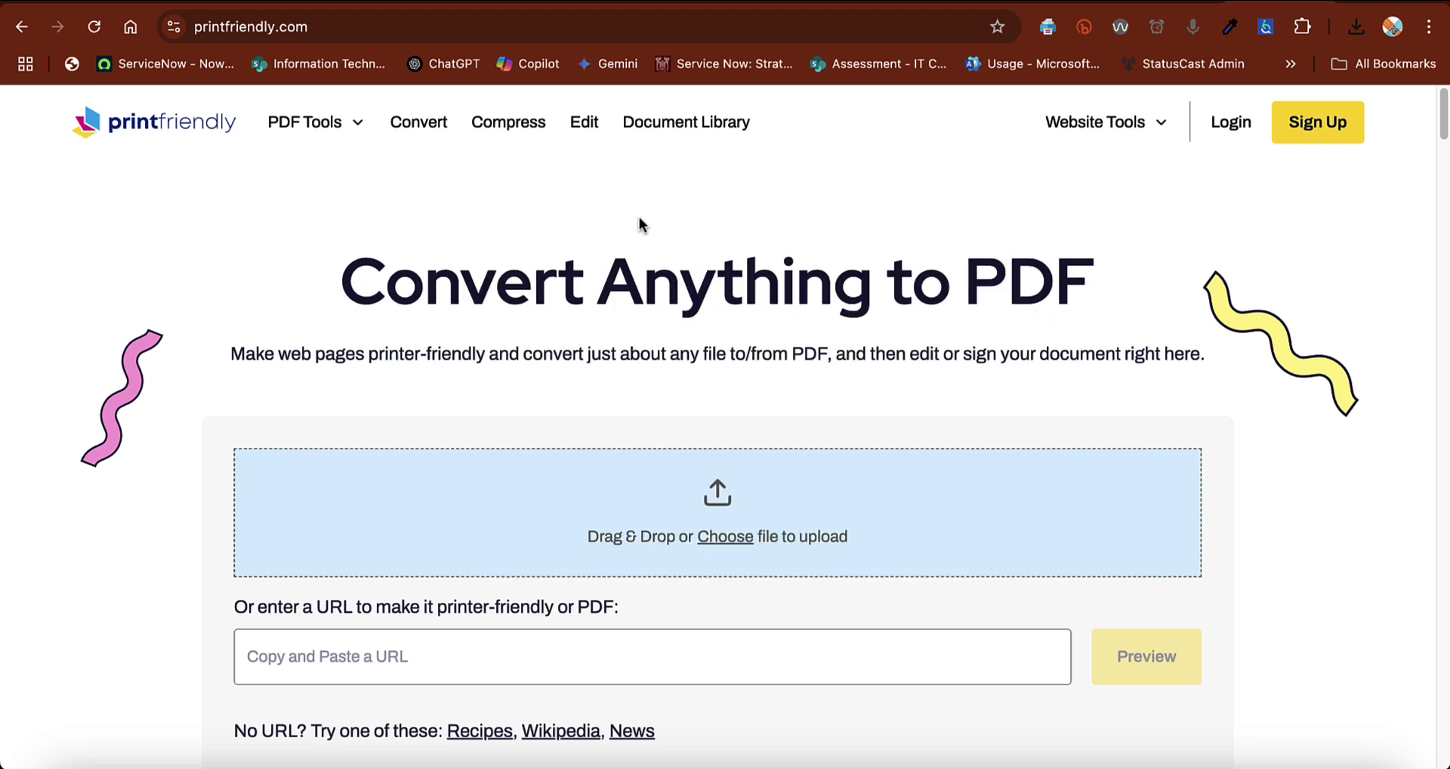
Step: Browse the PrintFriendly homepage, open Explore Extension Features, and scroll to its footer links
scroll(638, 225, "down", 3)
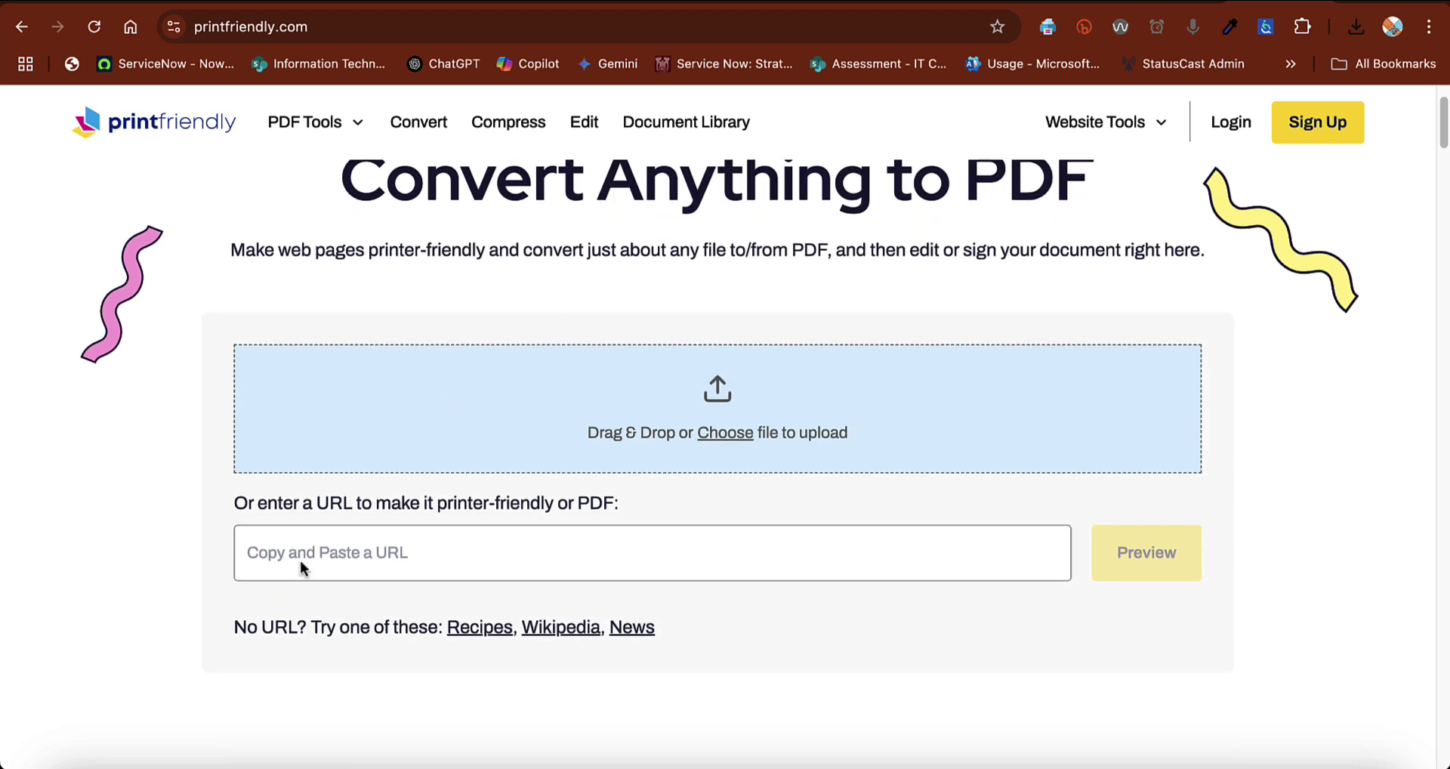
scroll(736, 429, "up", 1)
scroll(737, 429, "up", 1)
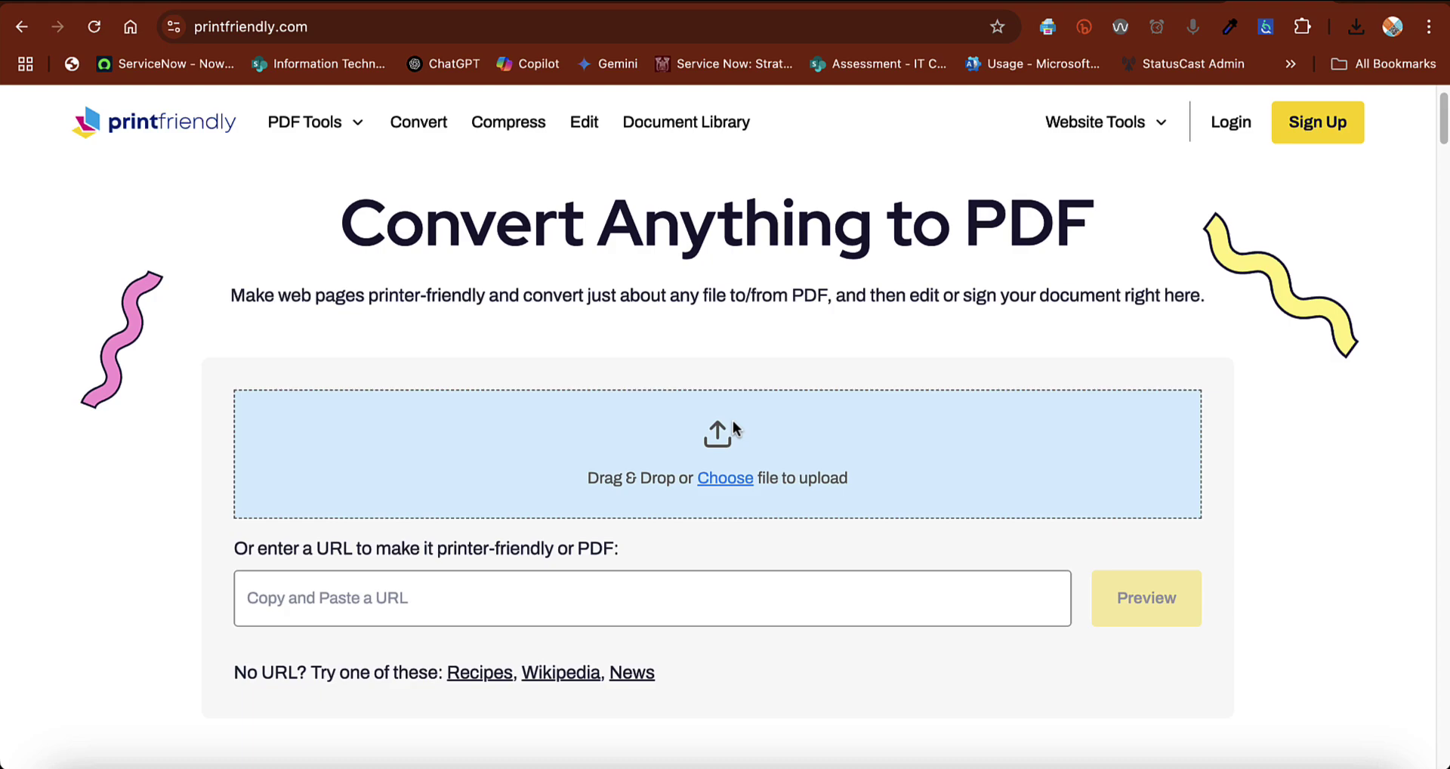
scroll(733, 423, "down", 10)
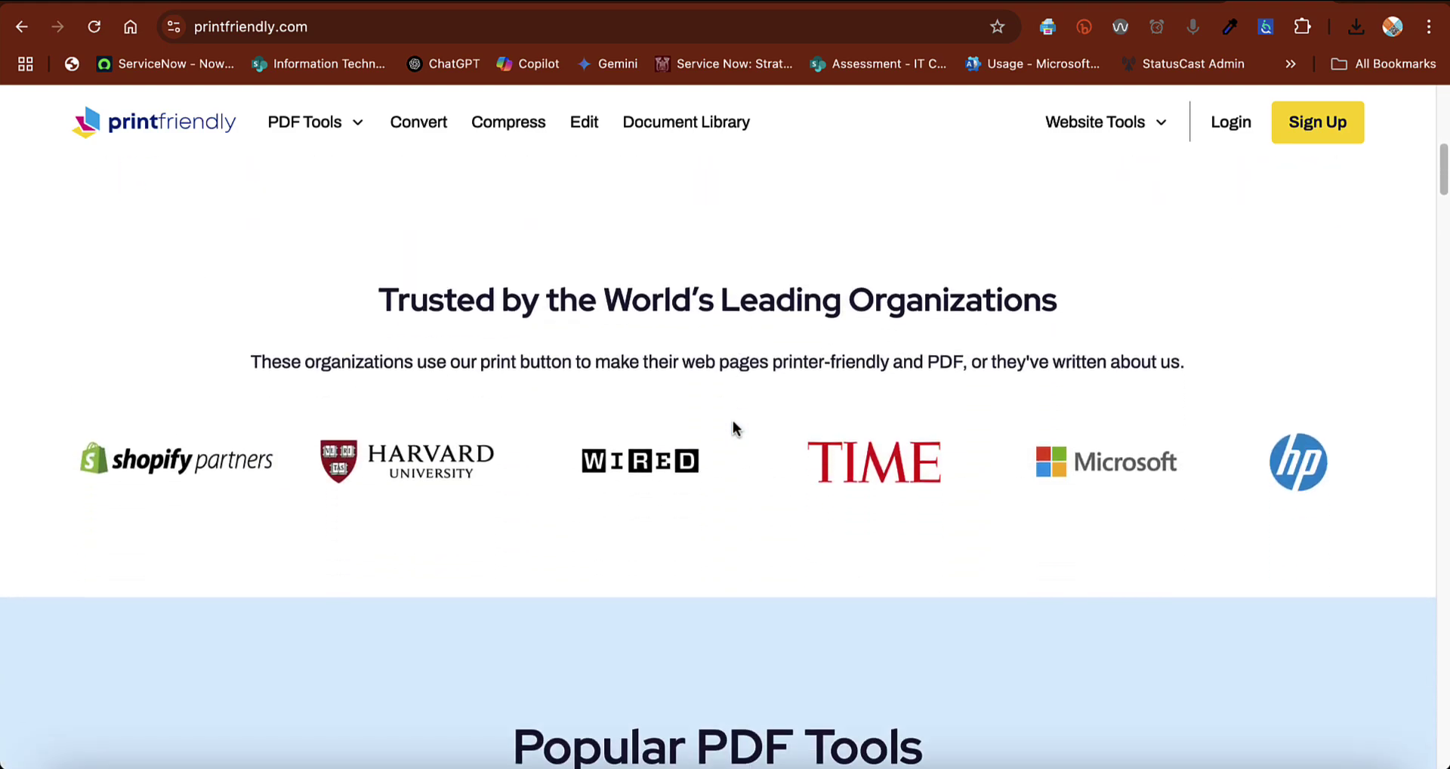
scroll(732, 427, "down", 15)
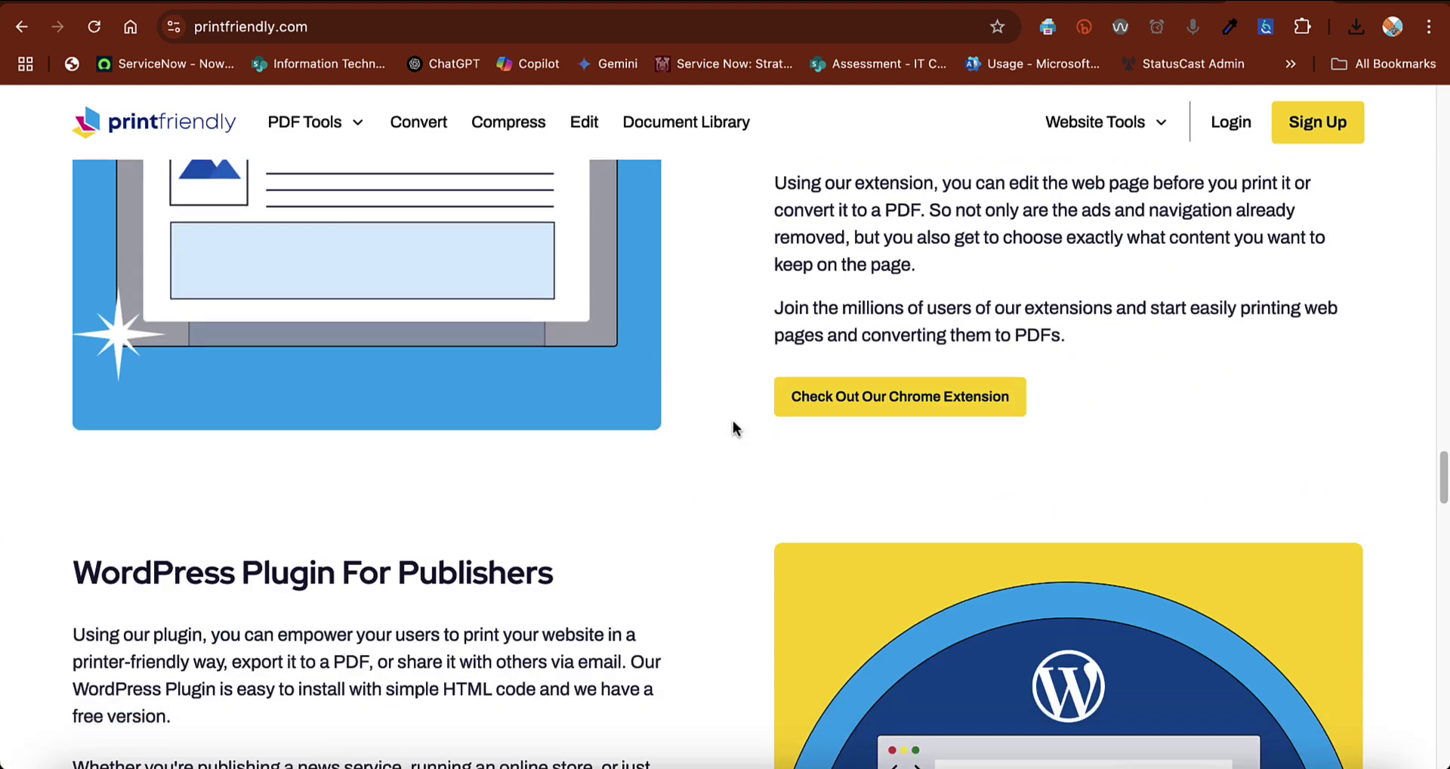
scroll(732, 427, "up", 8)
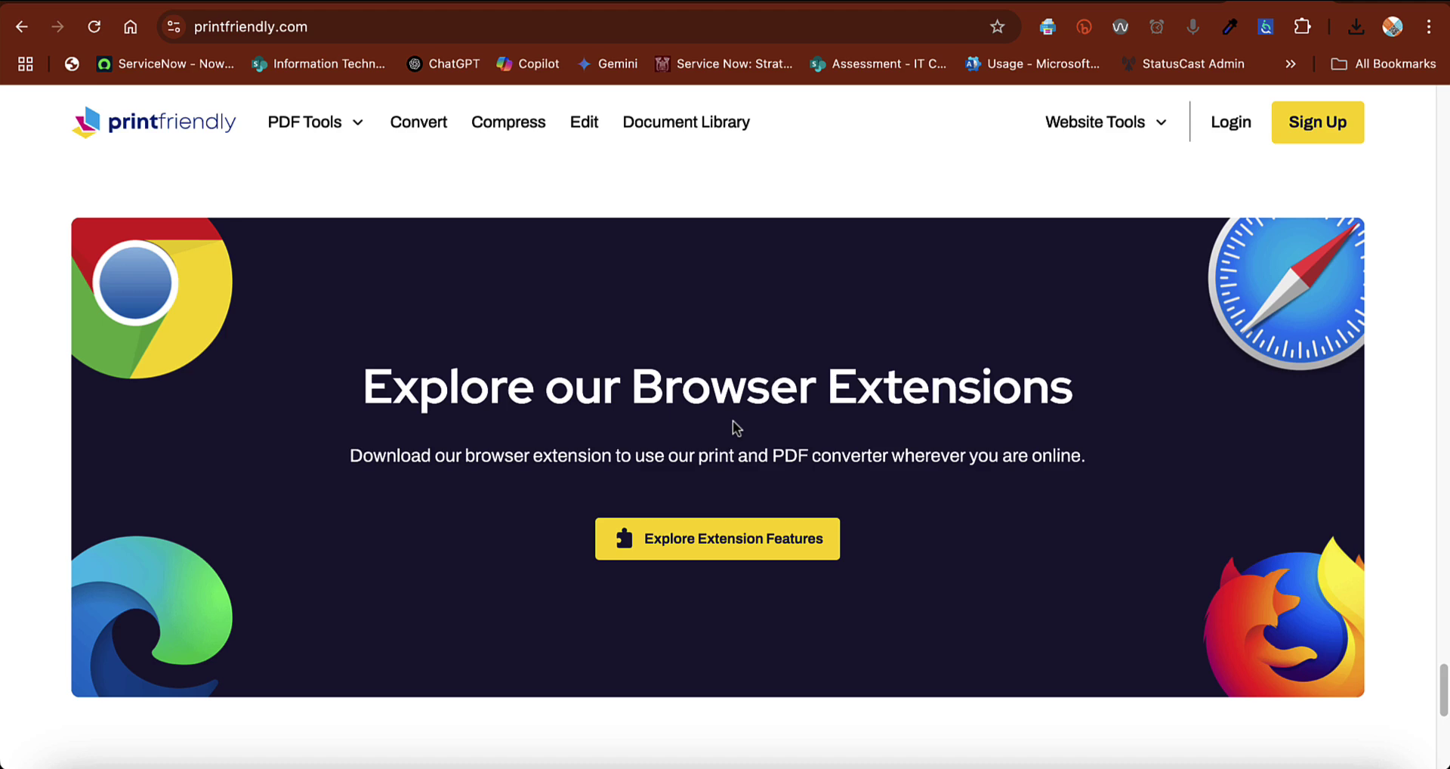
left_click(704, 541)
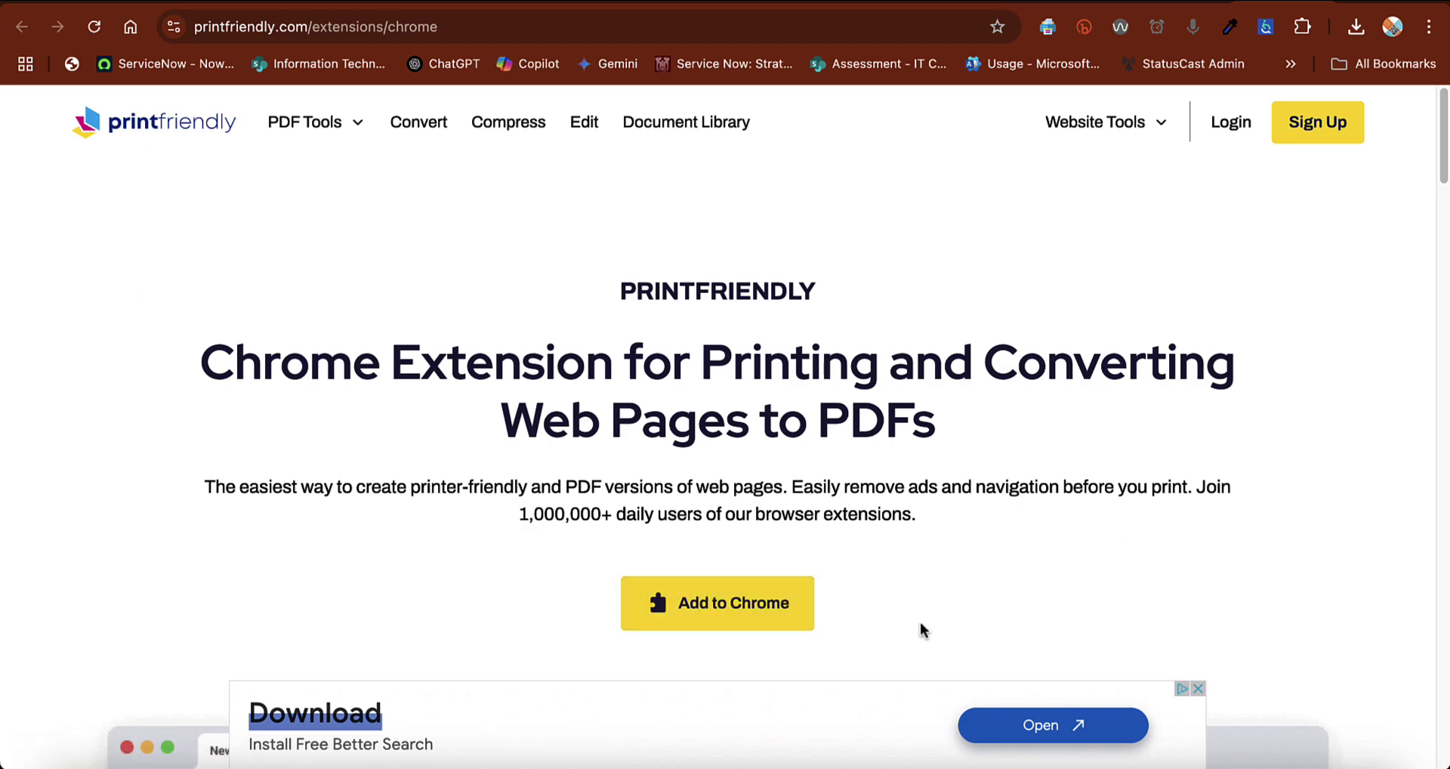
scroll(923, 630, "down", 1)
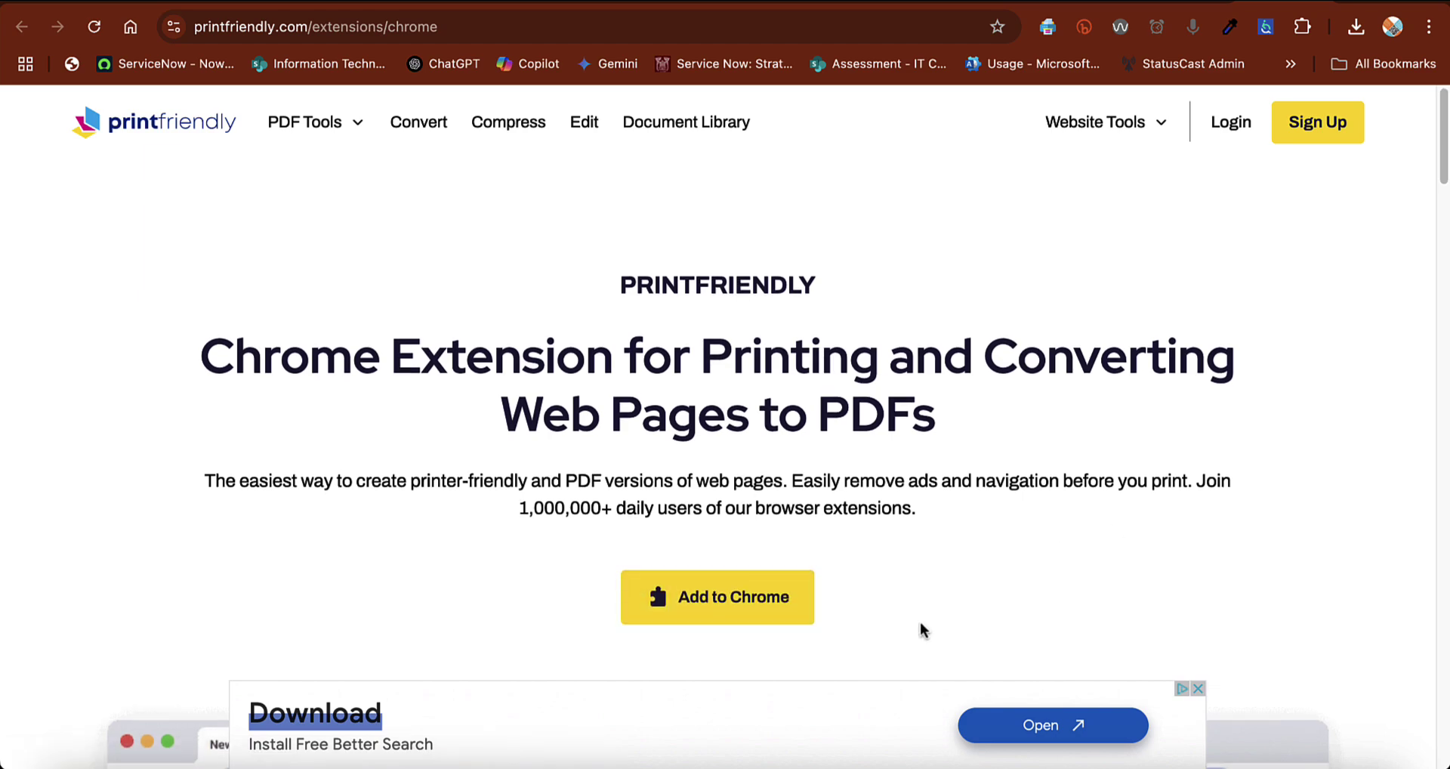
scroll(923, 630, "down", 20)
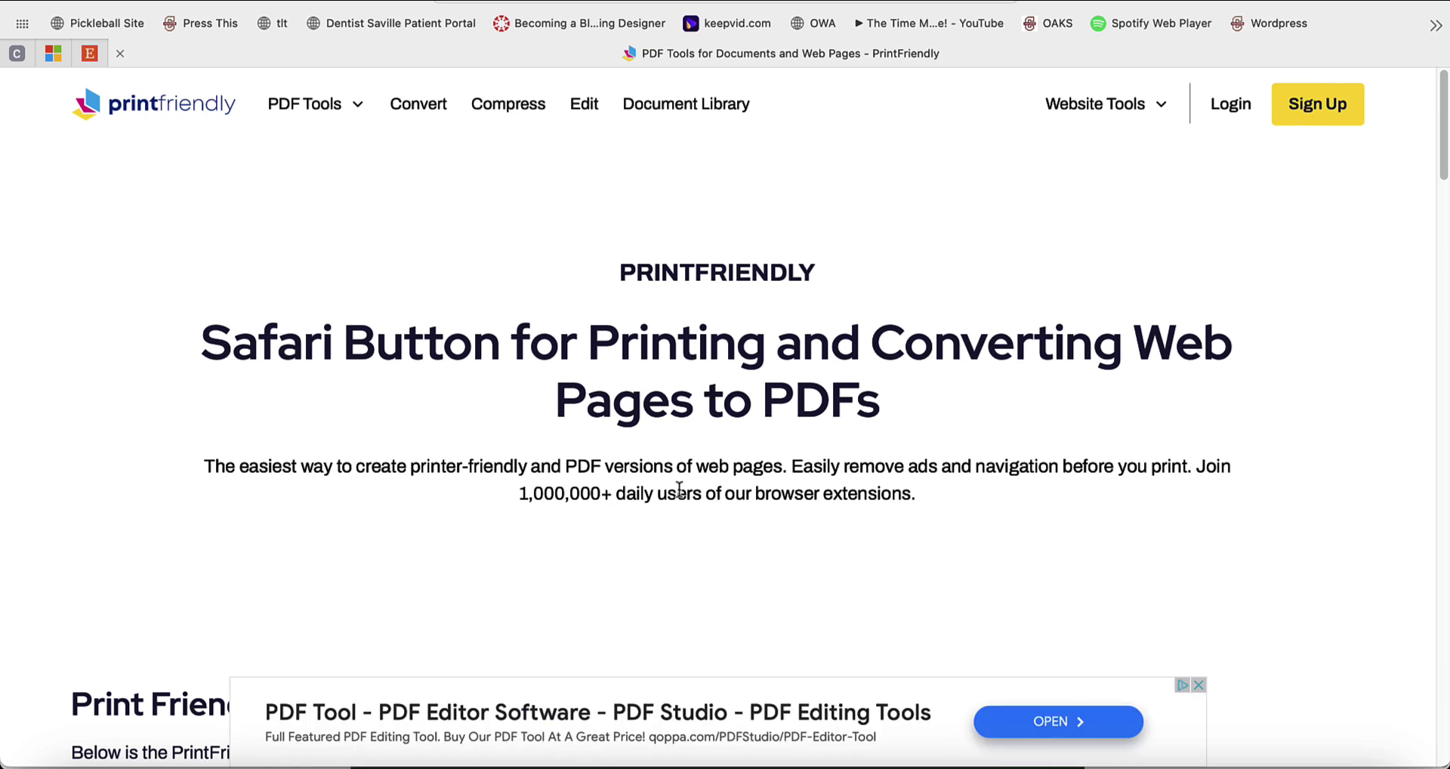
Step: Add the printfriendly bookmarklet to the Favorites bar as 'PrintFirendly' and run it on this page
scroll(679, 489, "down", 10)
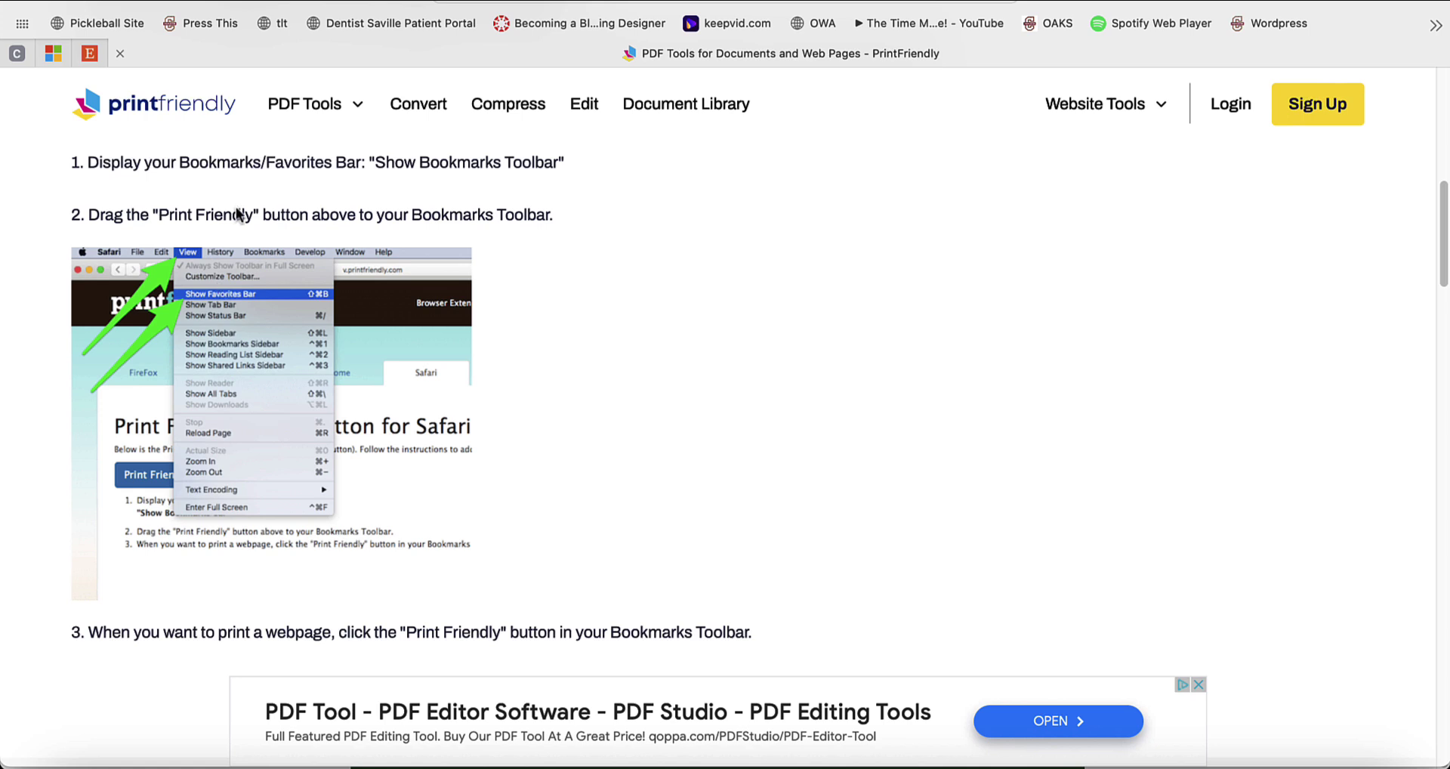
scroll(725, 416, "up", 1)
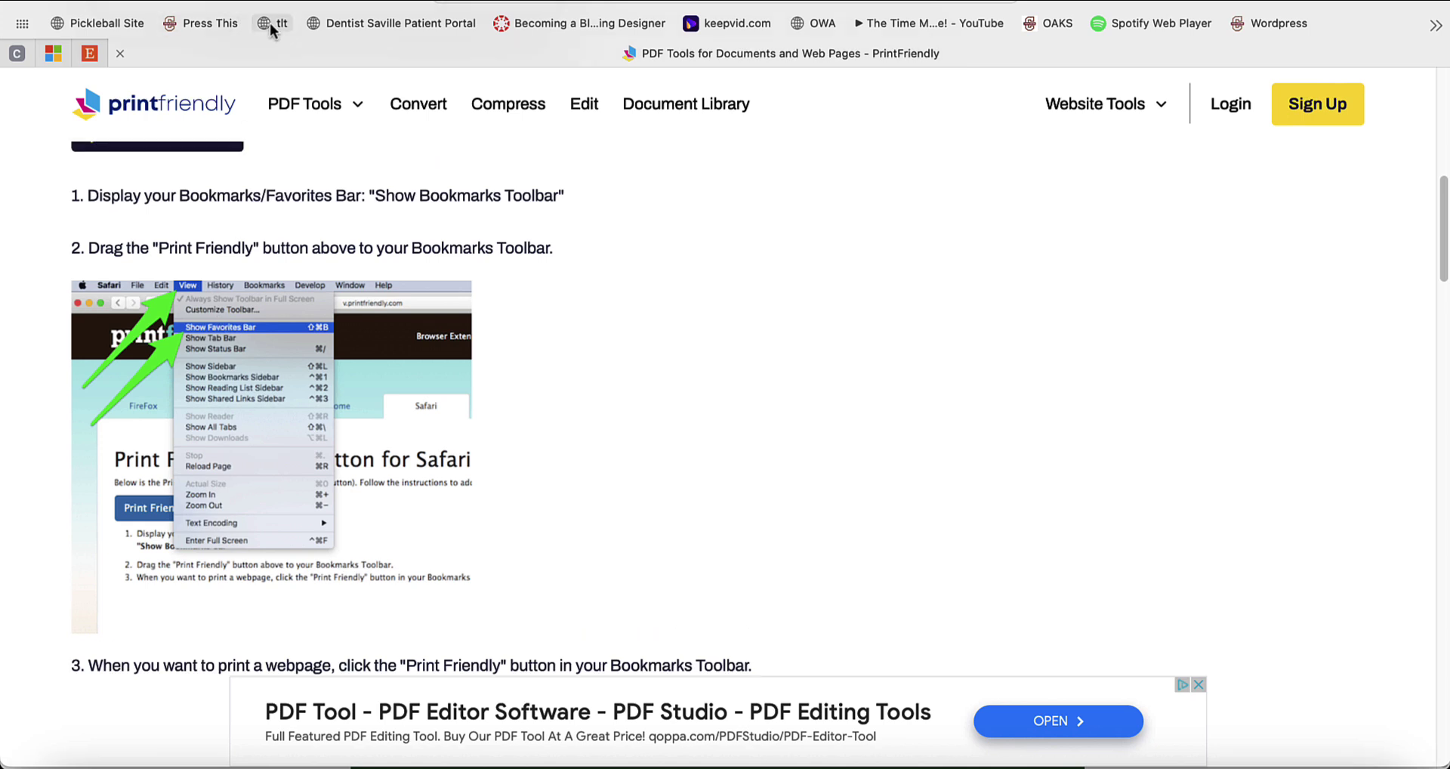
scroll(284, 442, "up", 1)
scroll(284, 441, "up", 5)
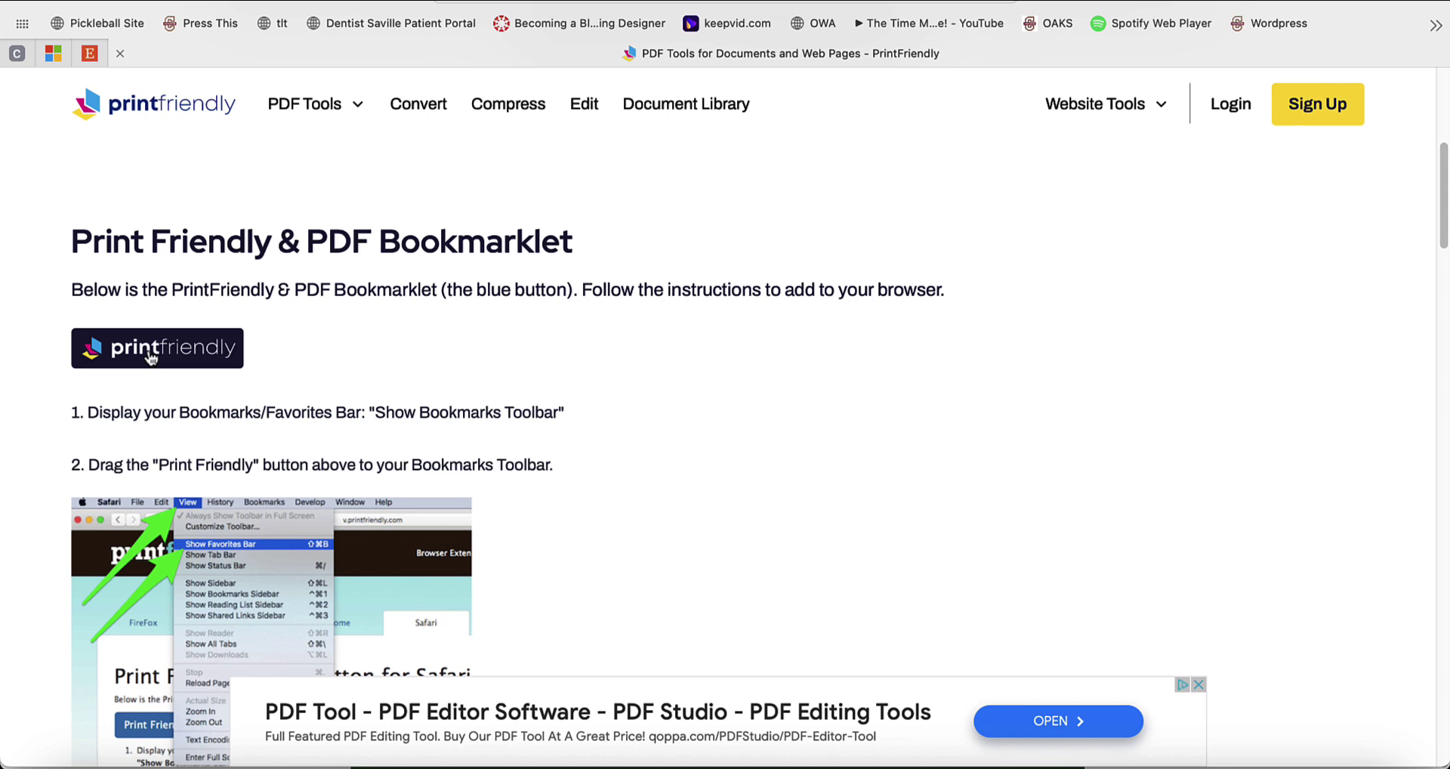
double_click(151, 357)
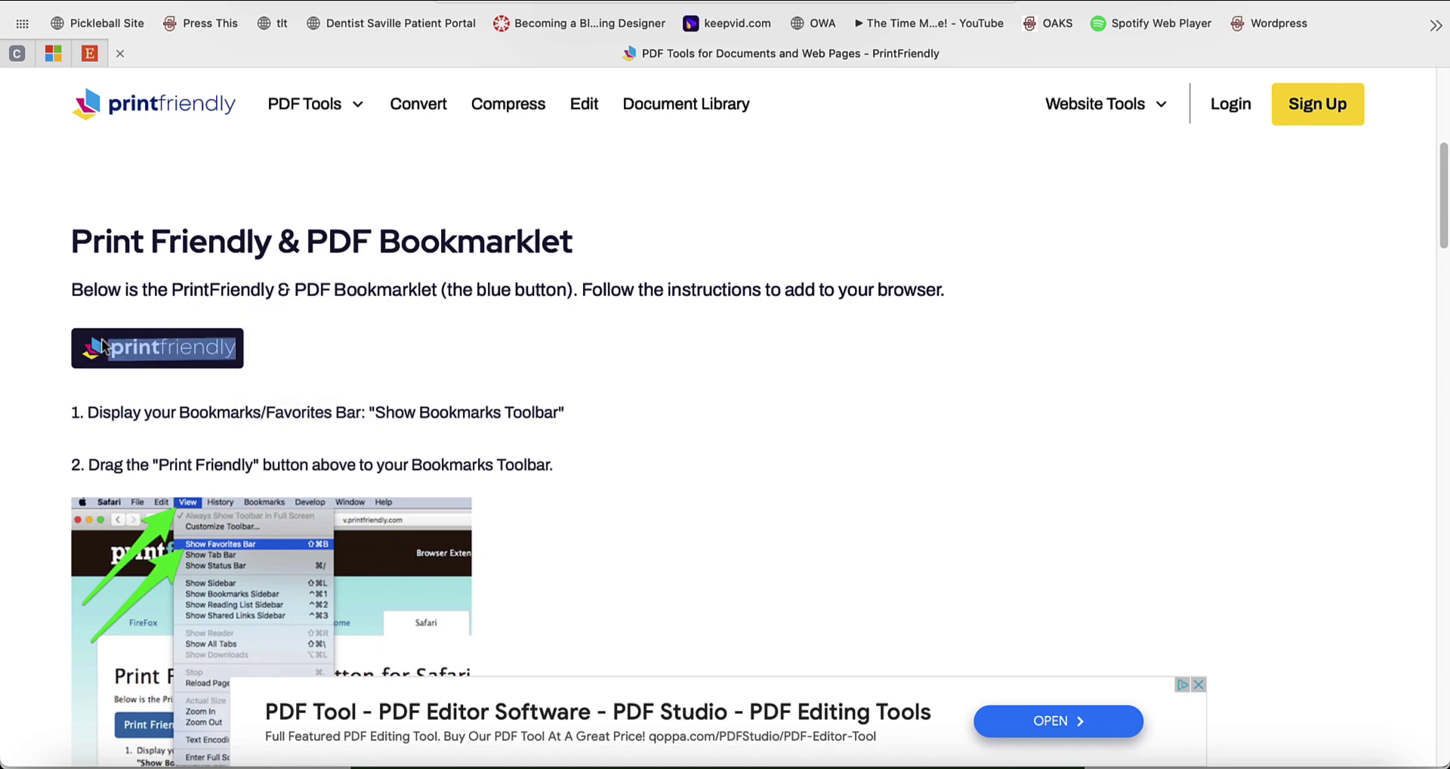
left_click_drag(104, 346, 320, 23)
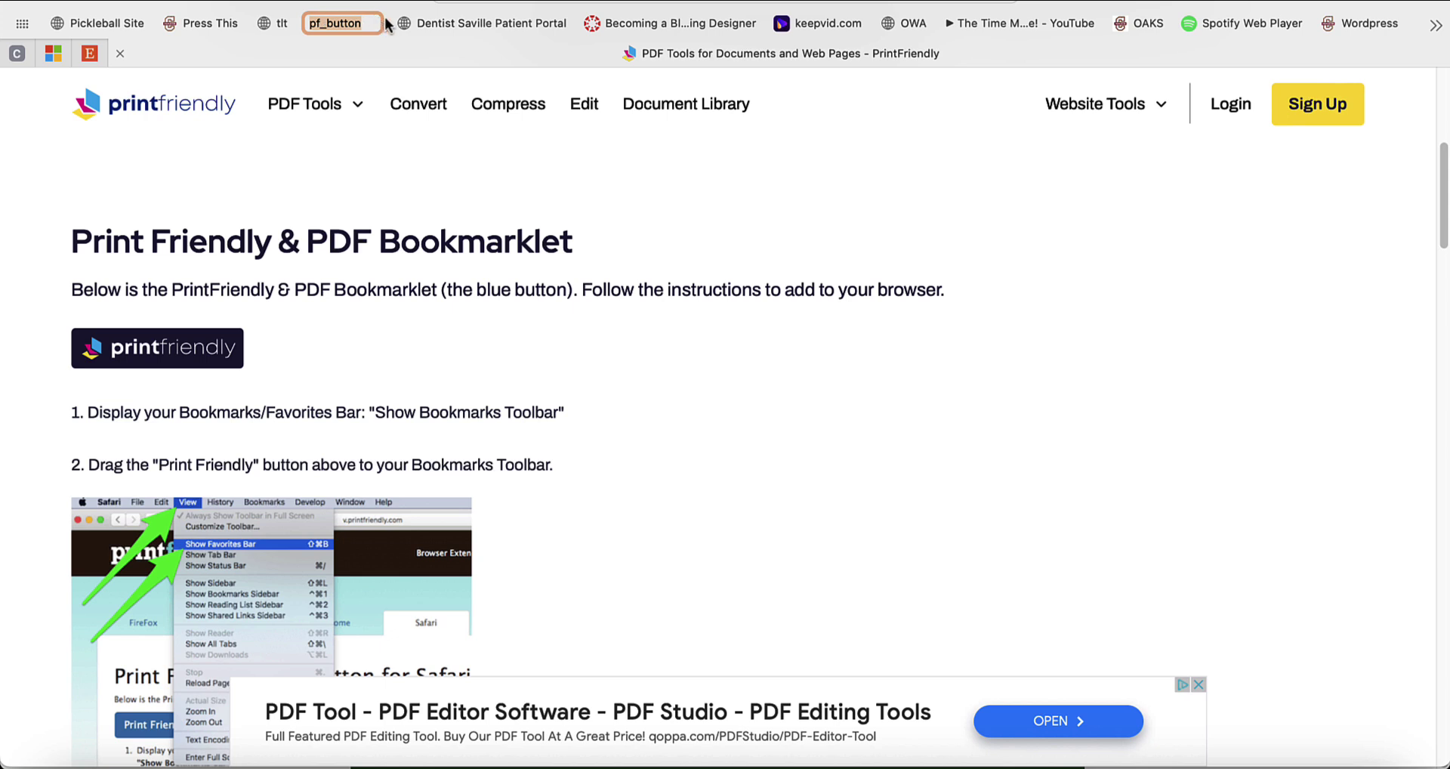
type("PrintF")
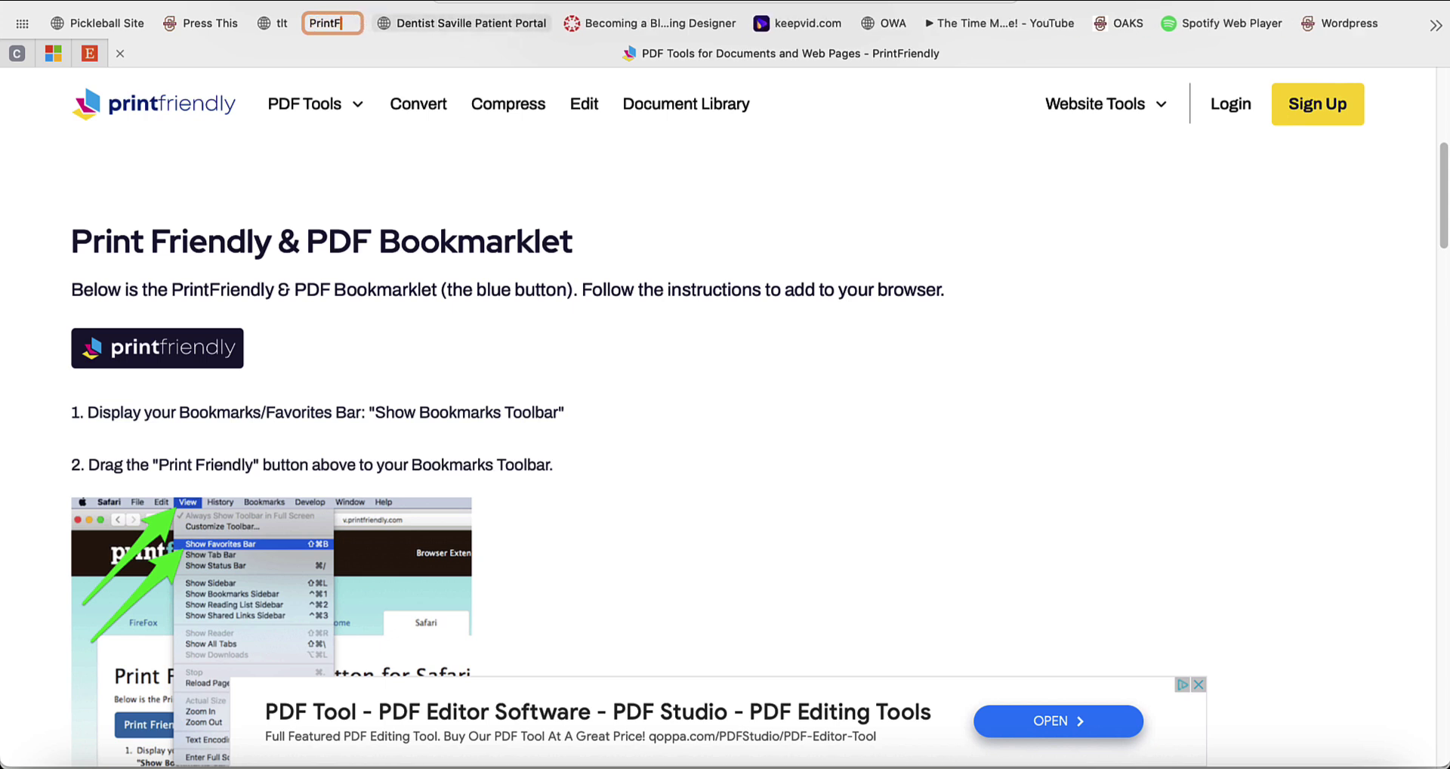
type("irendly")
key("Return")
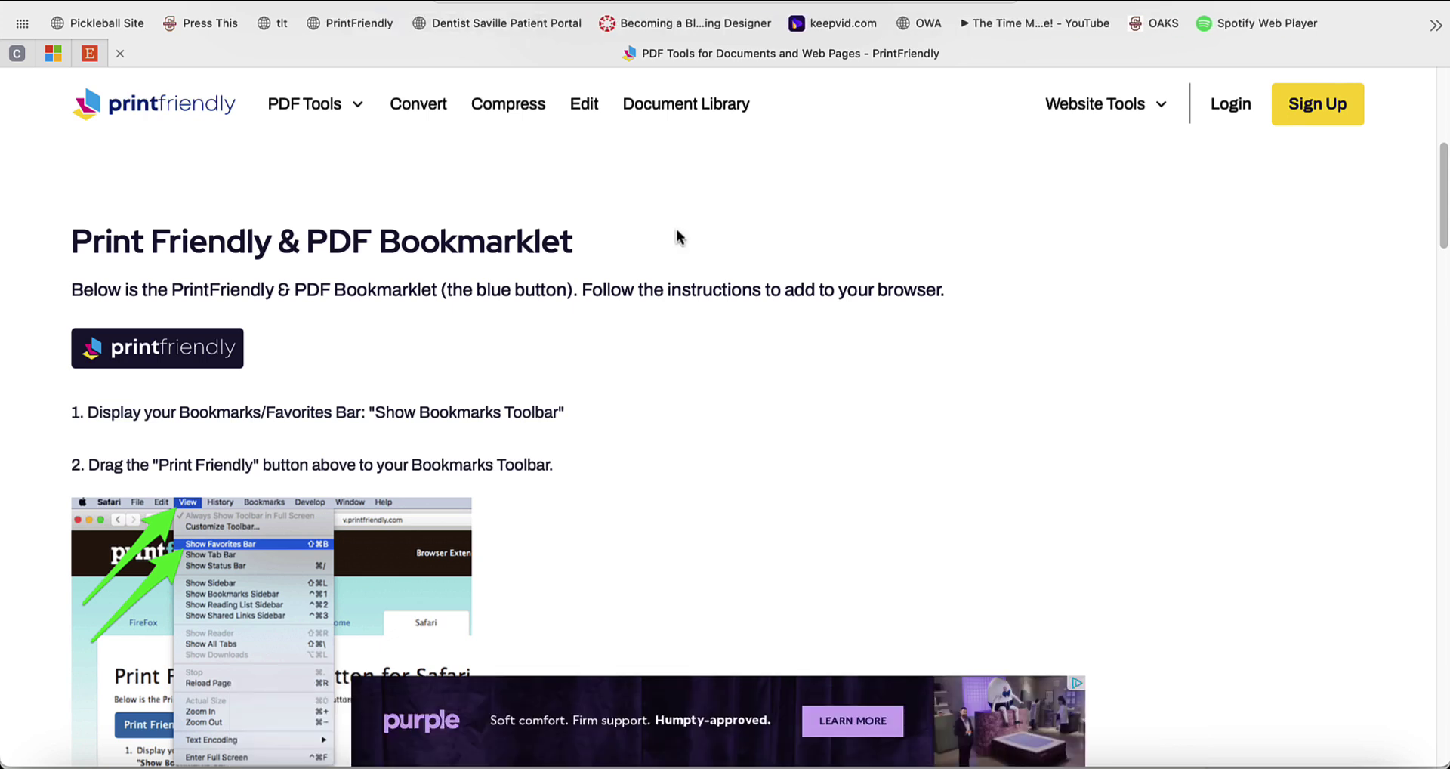
left_click(346, 25)
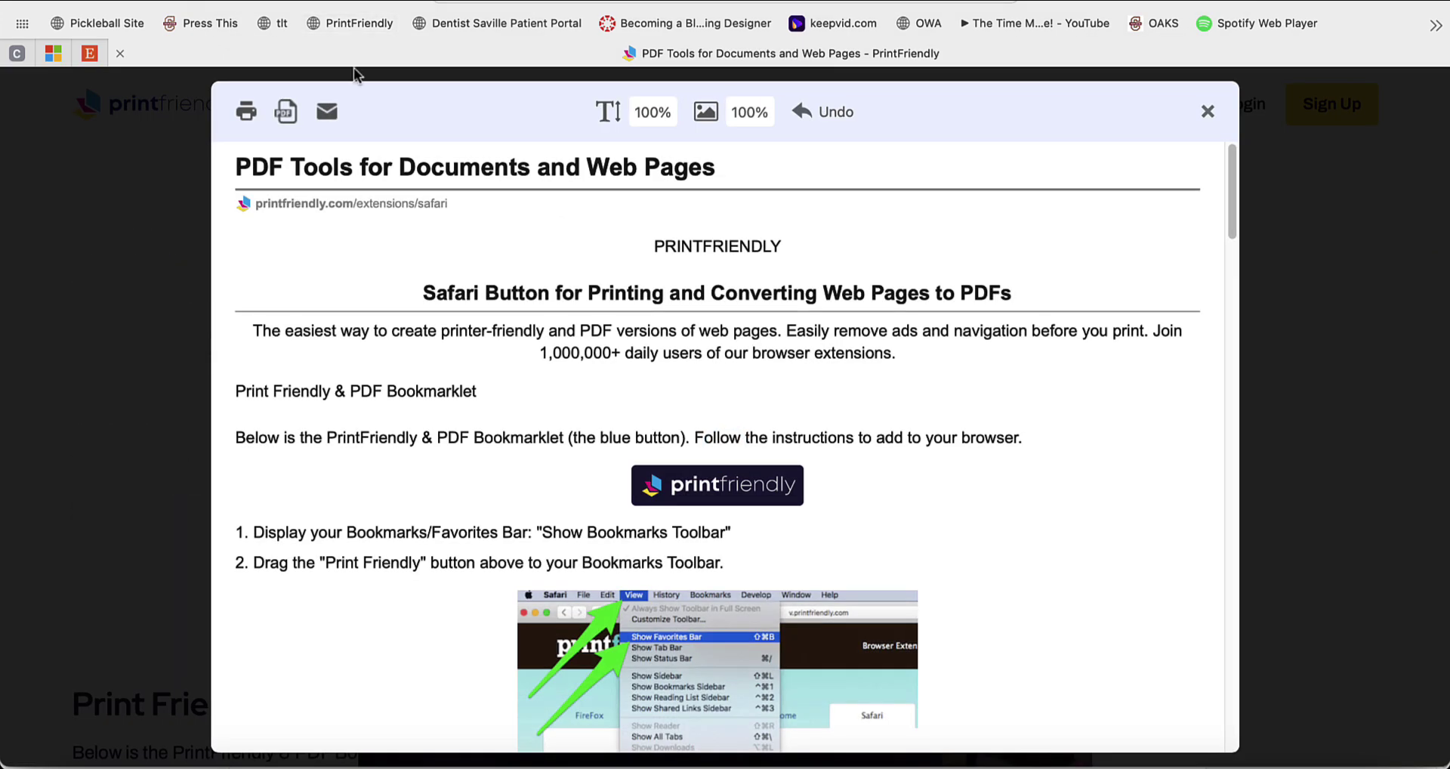
scroll(876, 528, "down", 1)
scroll(872, 527, "down", 5)
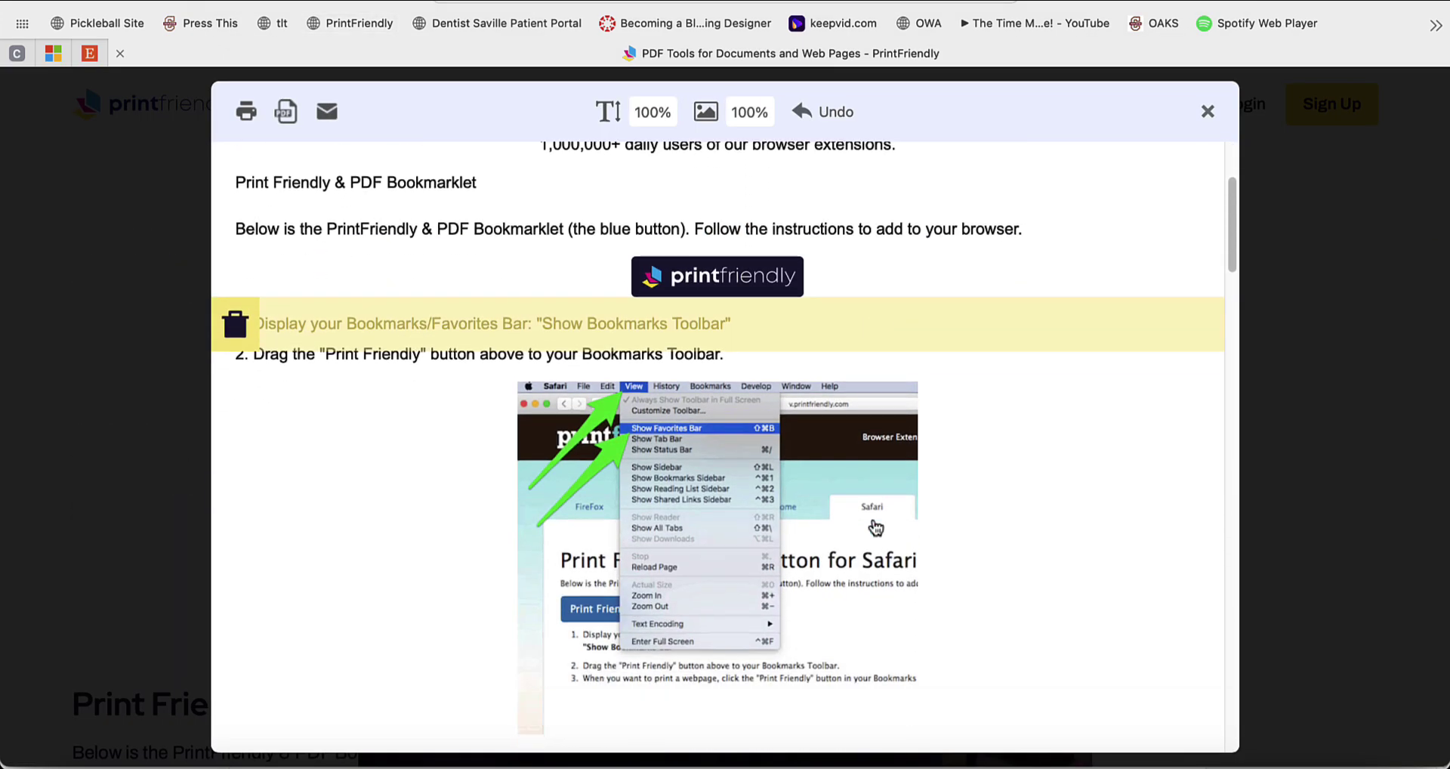
scroll(871, 527, "up", 5)
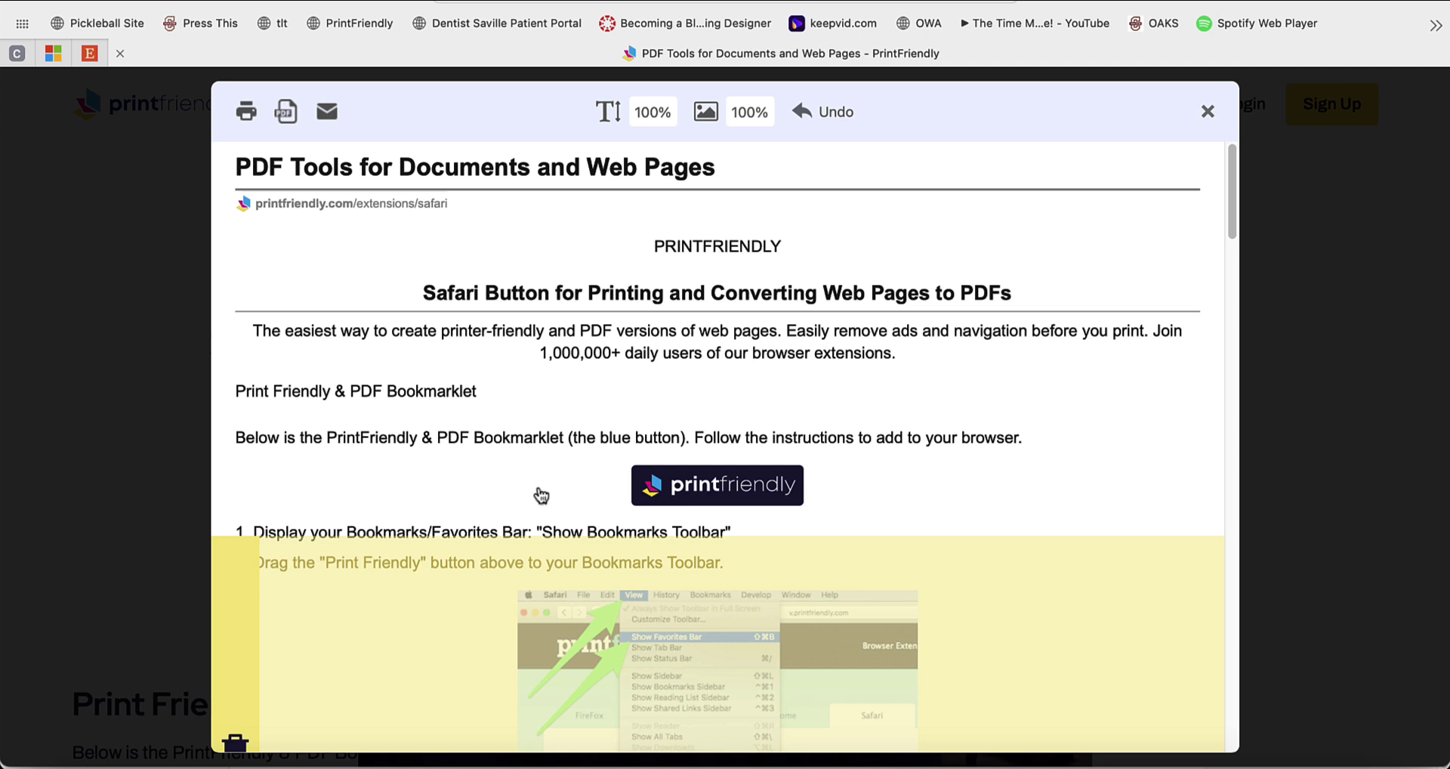